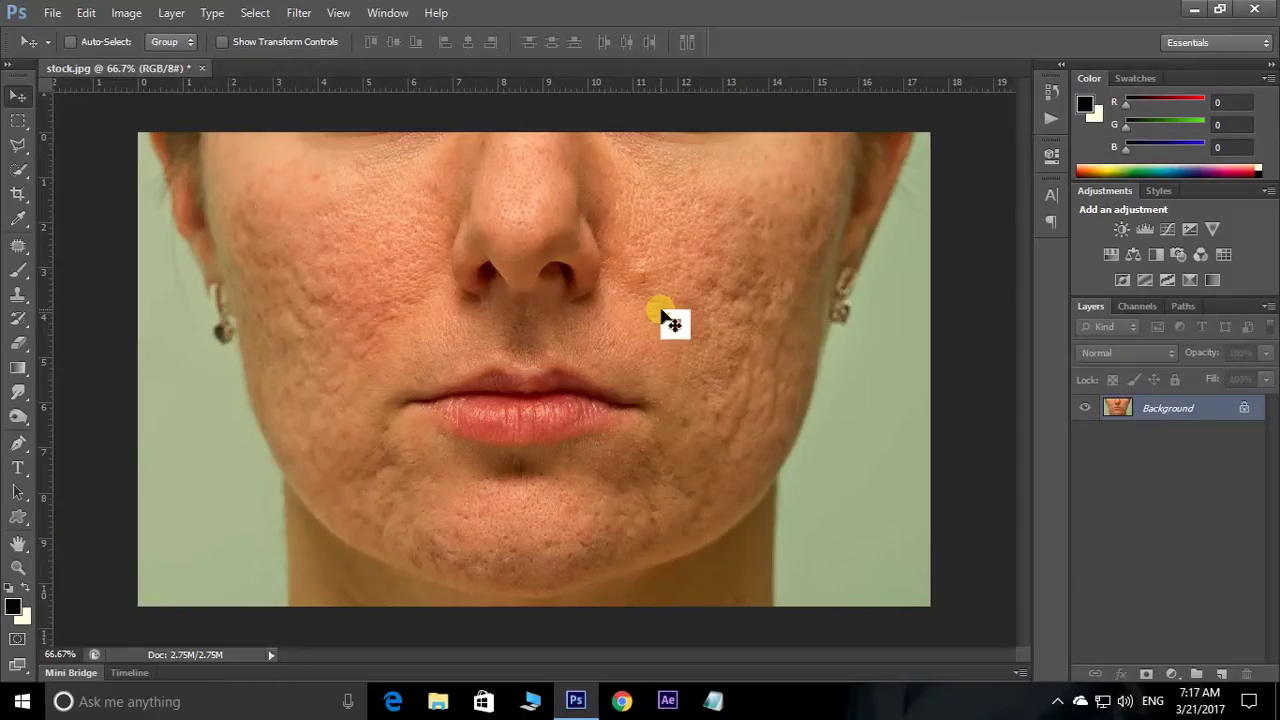
# Zoom the face photo to 100% and pan to inspect the cheek acne scars
pyautogui.hotkey('ctrl', '+')
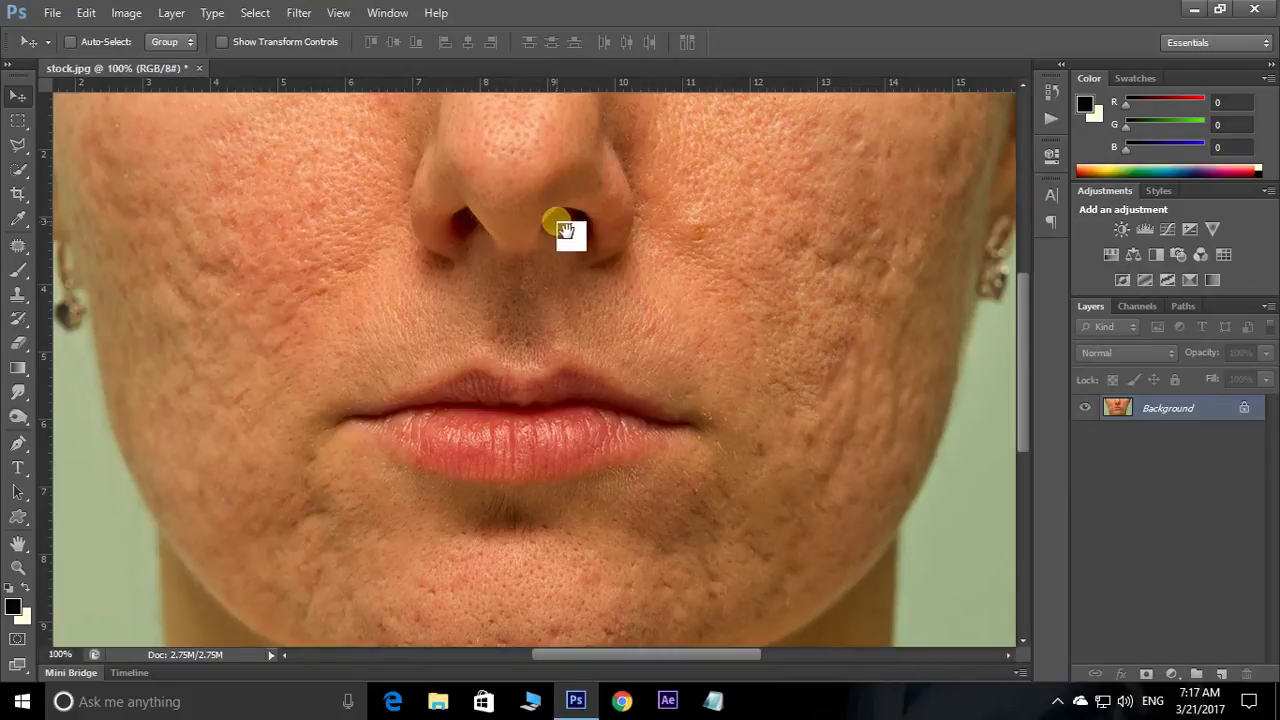
pyautogui.moveTo(563, 222); pyautogui.dragTo(583, 257)
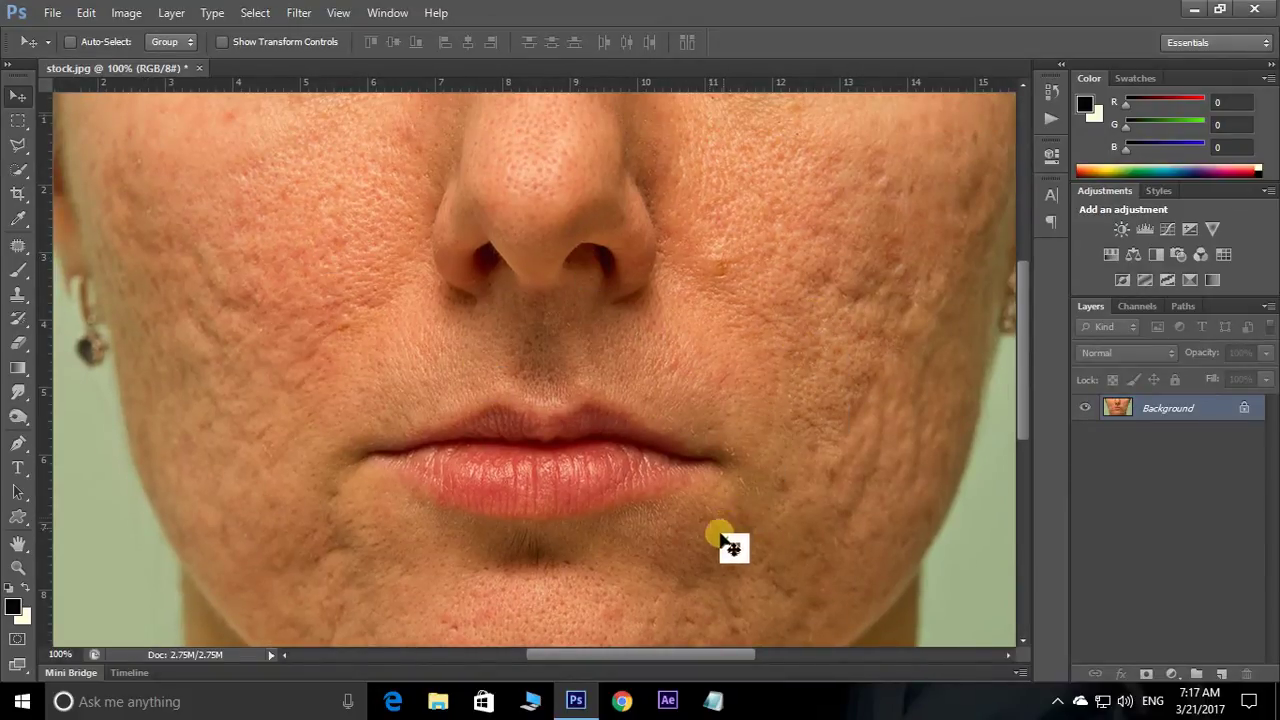
pyautogui.moveTo(629, 571); pyautogui.dragTo(622, 524)
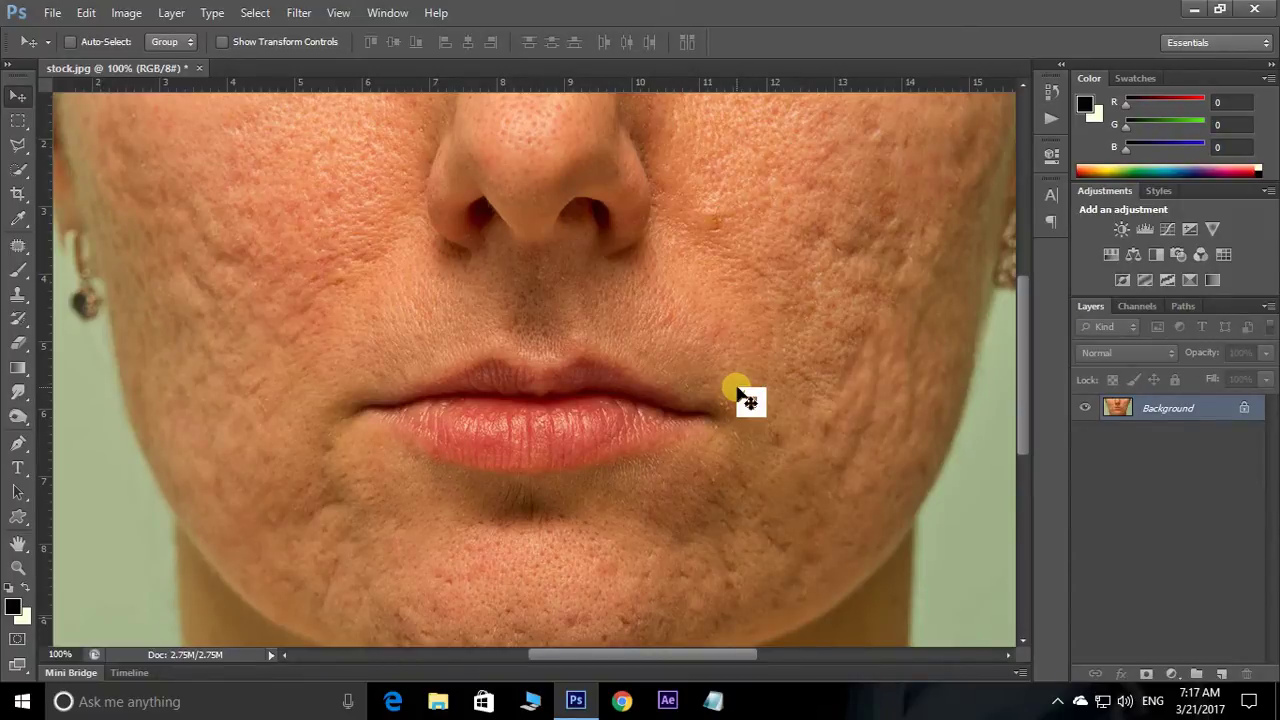
# Open and cancel the File Open dialog, then nudge the view of the face
pyautogui.hotkey('ctrl', 'o')
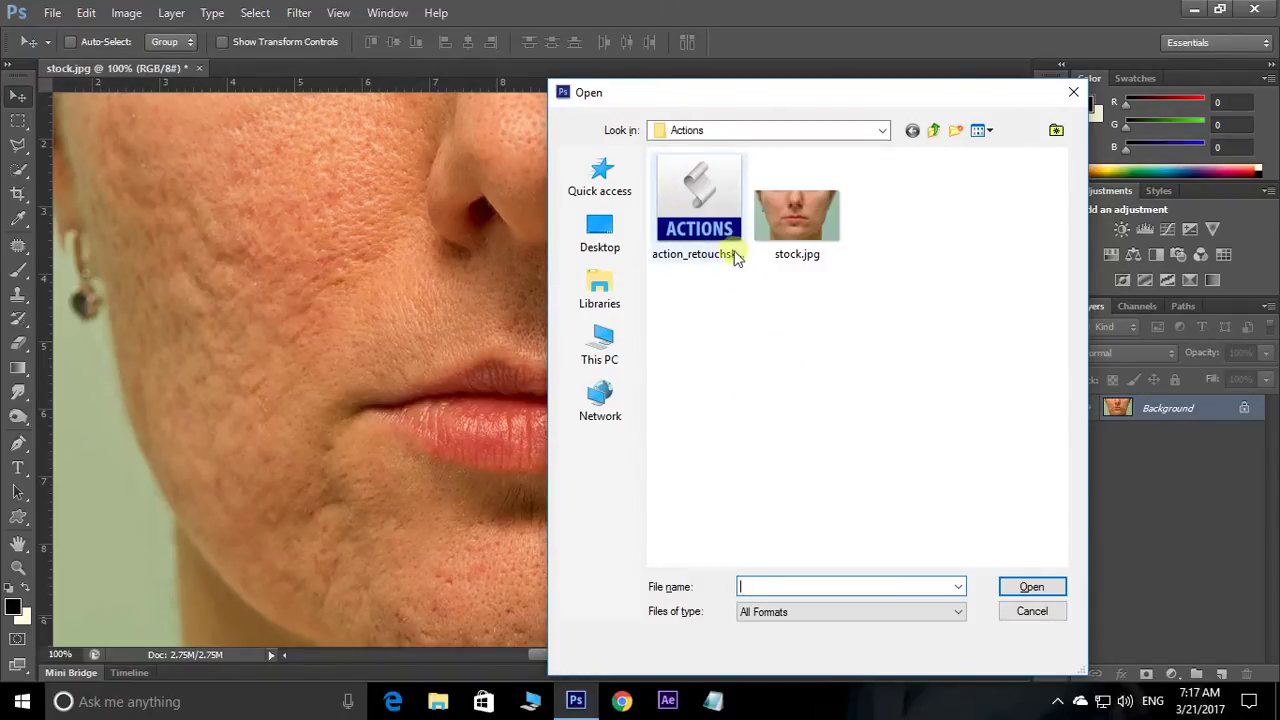
pyautogui.moveTo(797, 222)
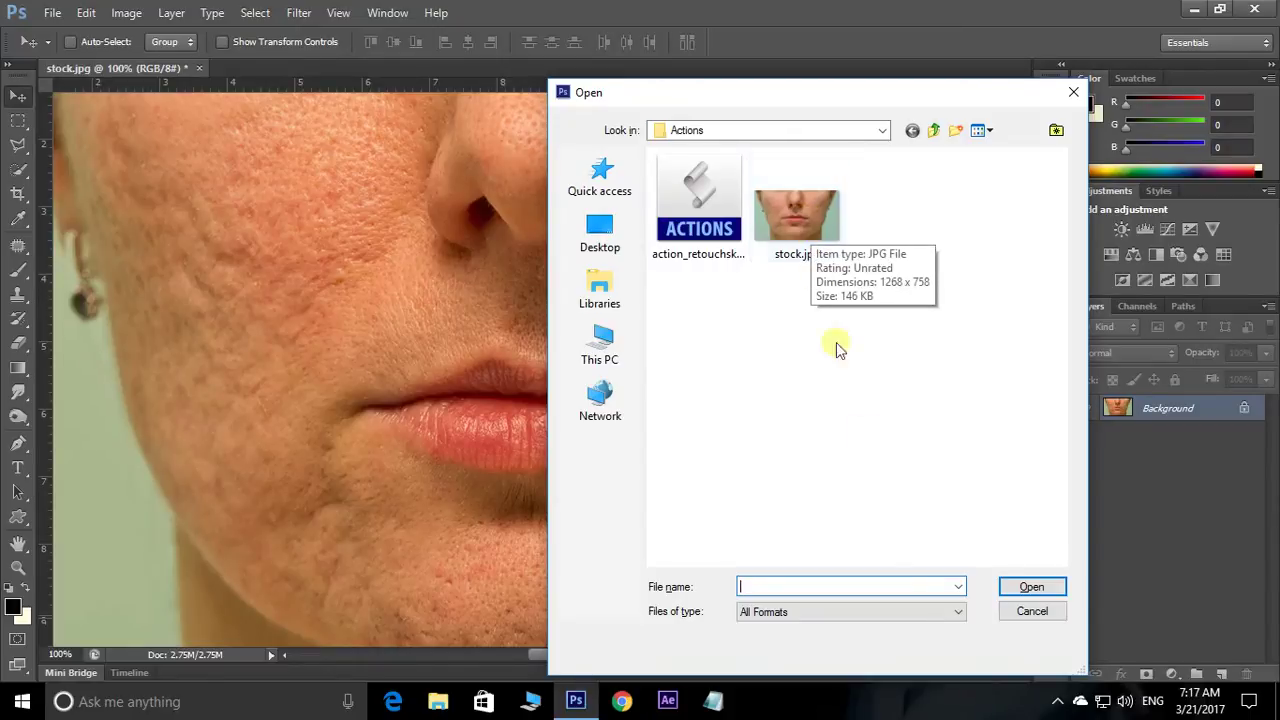
pyautogui.click(1035, 612)
pyautogui.scroll(2, 700, 370)
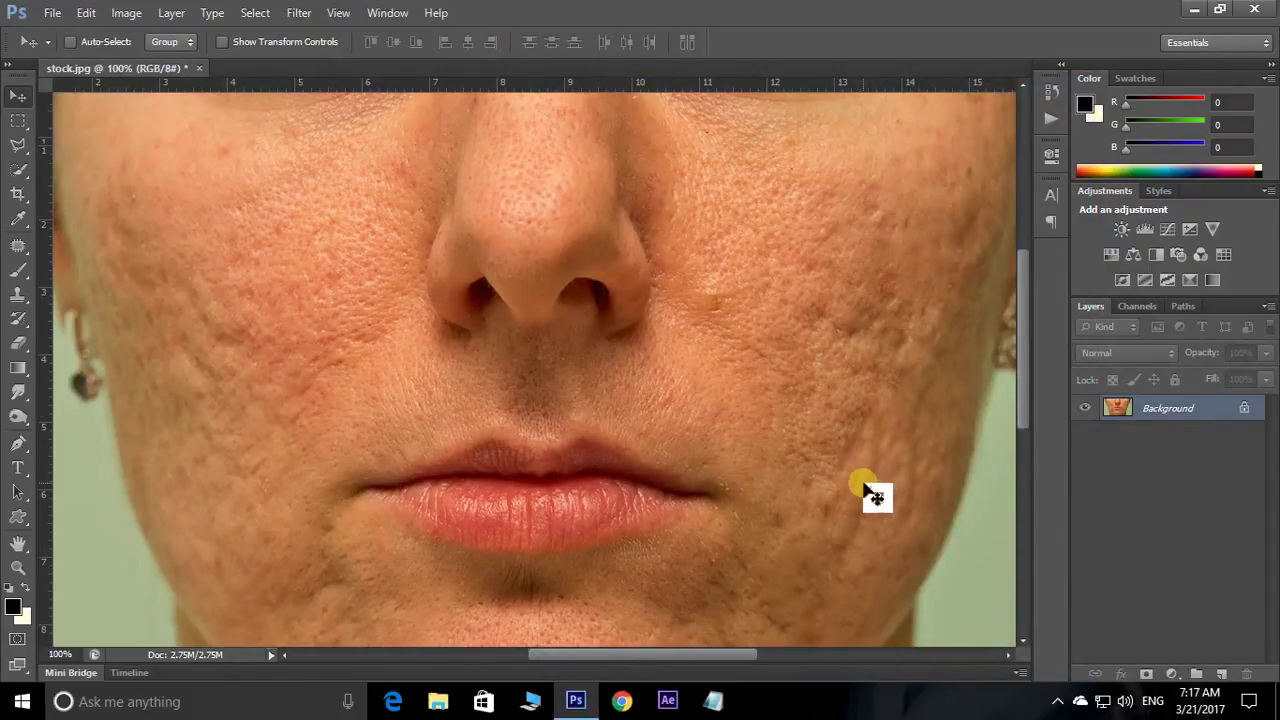
pyautogui.moveTo(514, 409); pyautogui.dragTo(522, 407)
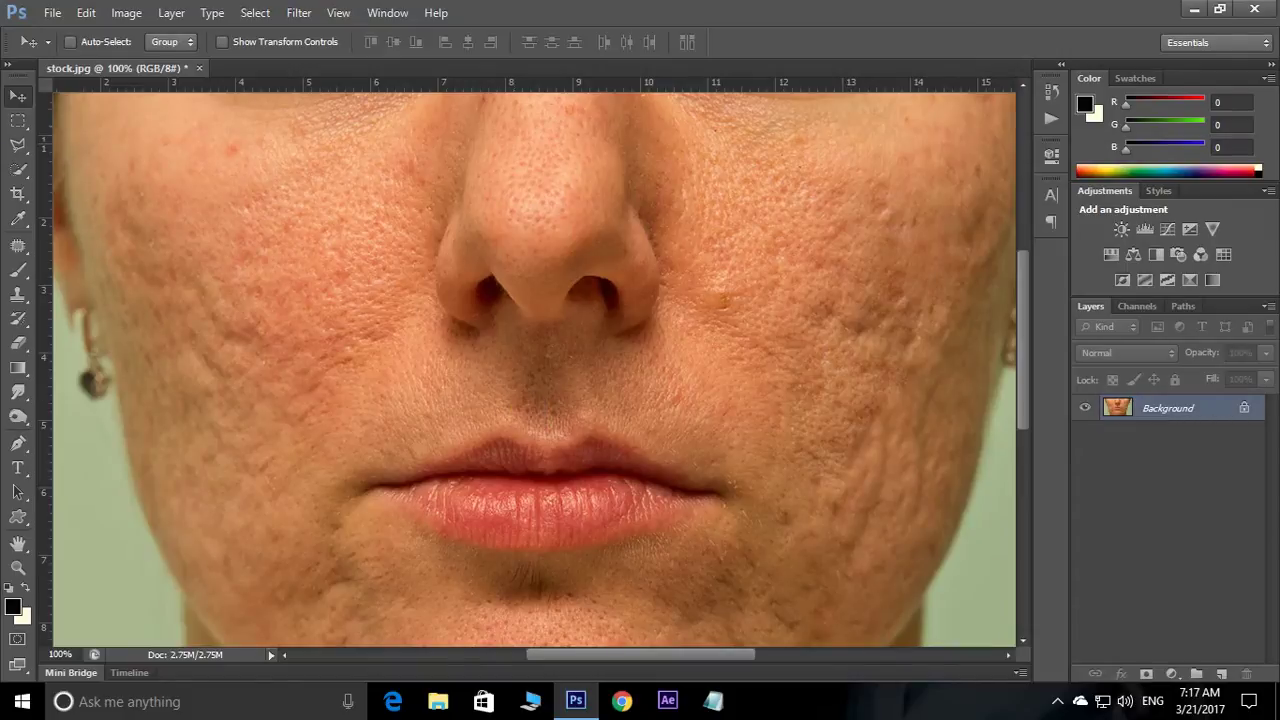
# With the Patch Tool, patch two scarred spots on the left-side cheek with cleaner skin
pyautogui.click(24, 242)
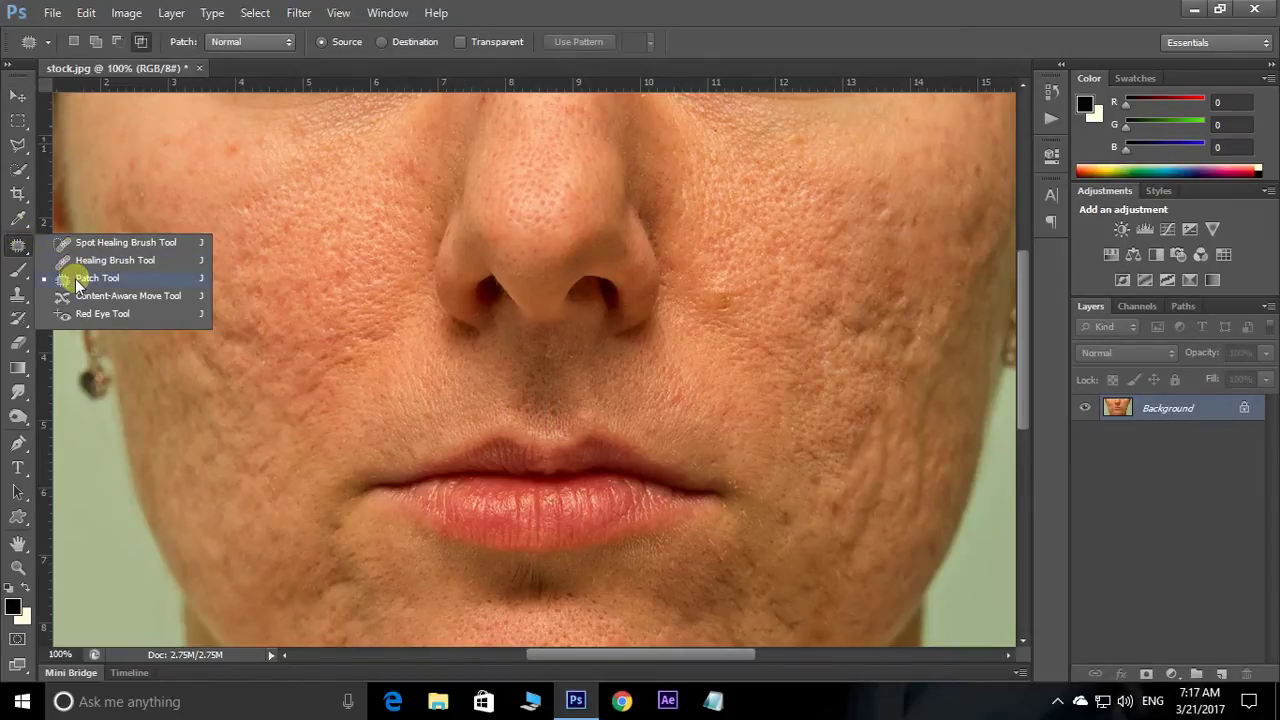
pyautogui.click(97, 278)
pyautogui.moveTo(163, 286); pyautogui.dragTo(262, 252)
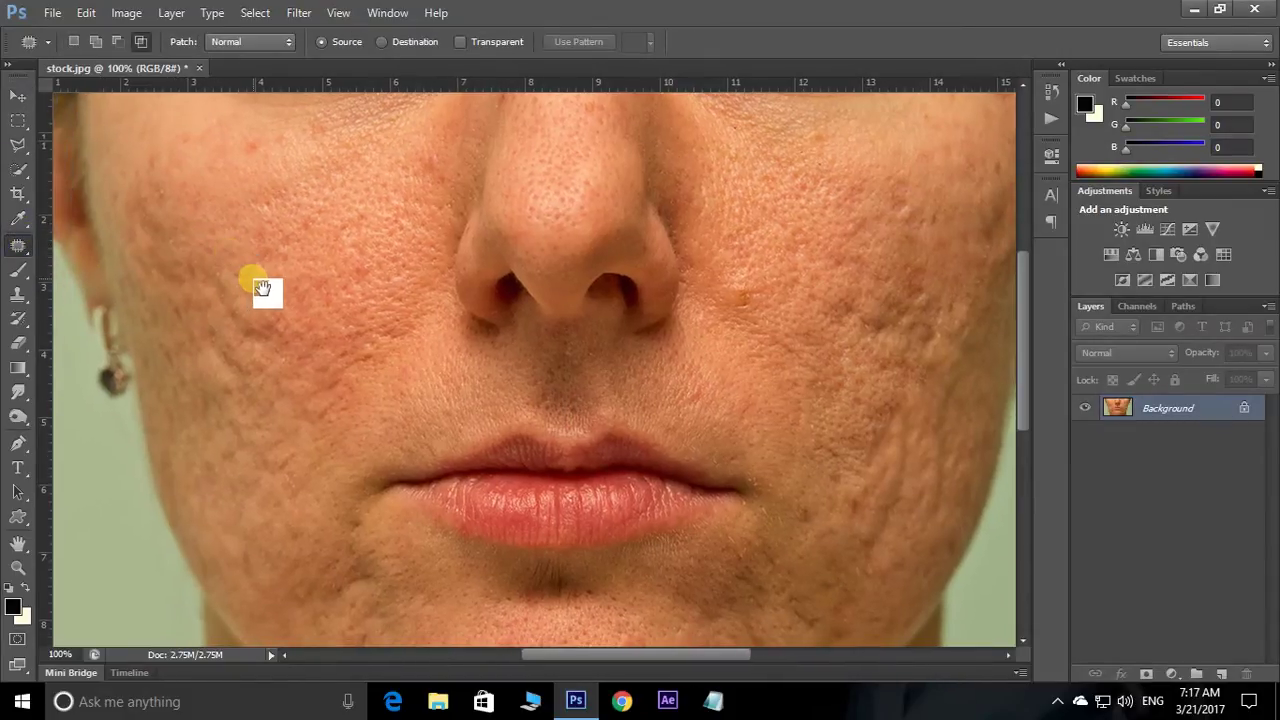
pyautogui.moveTo(193, 300)
pyautogui.mouseDown()
pyautogui.moveTo(256, 390)
pyautogui.moveTo(205, 288)
pyautogui.mouseUp()
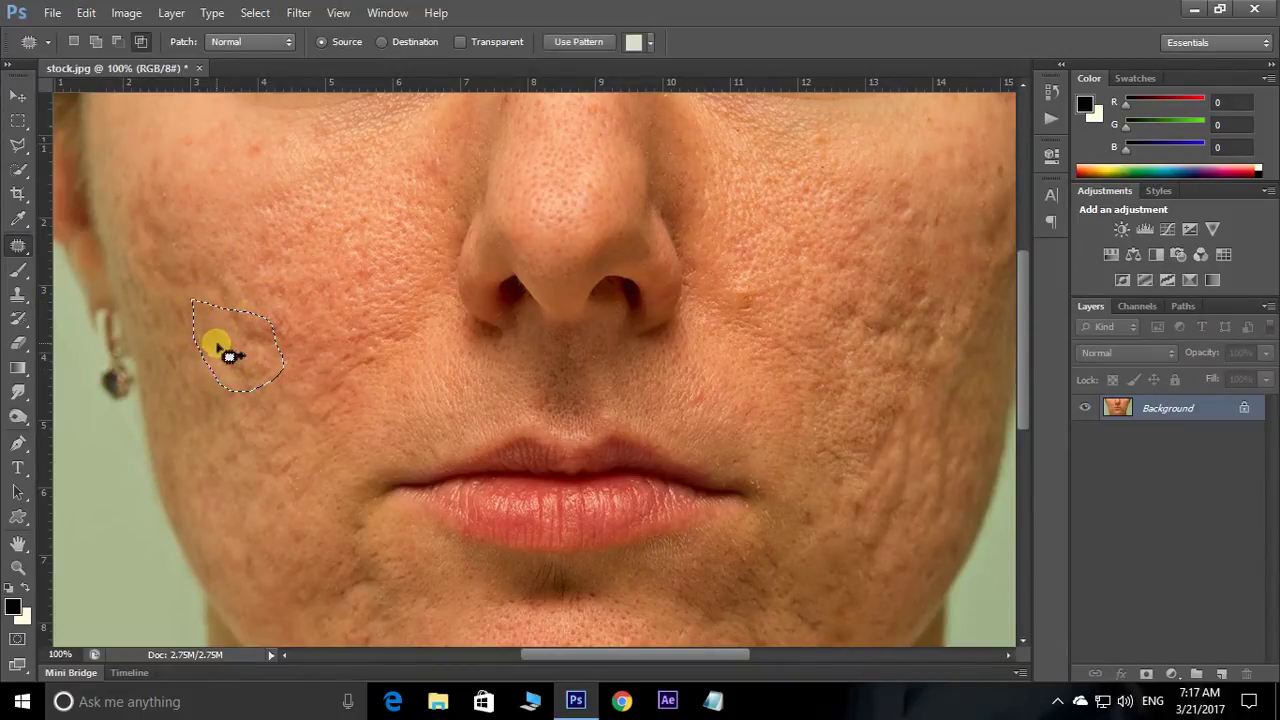
pyautogui.moveTo(240, 330)
pyautogui.mouseDown()
pyautogui.moveTo(256, 316)
pyautogui.moveTo(215, 312)
pyautogui.moveTo(262, 308)
pyautogui.mouseUp()
pyautogui.hotkey('ctrl', 'd')
pyautogui.scroll(-2, 340, 420)
pyautogui.moveTo(248, 407); pyautogui.dragTo(248, 437)
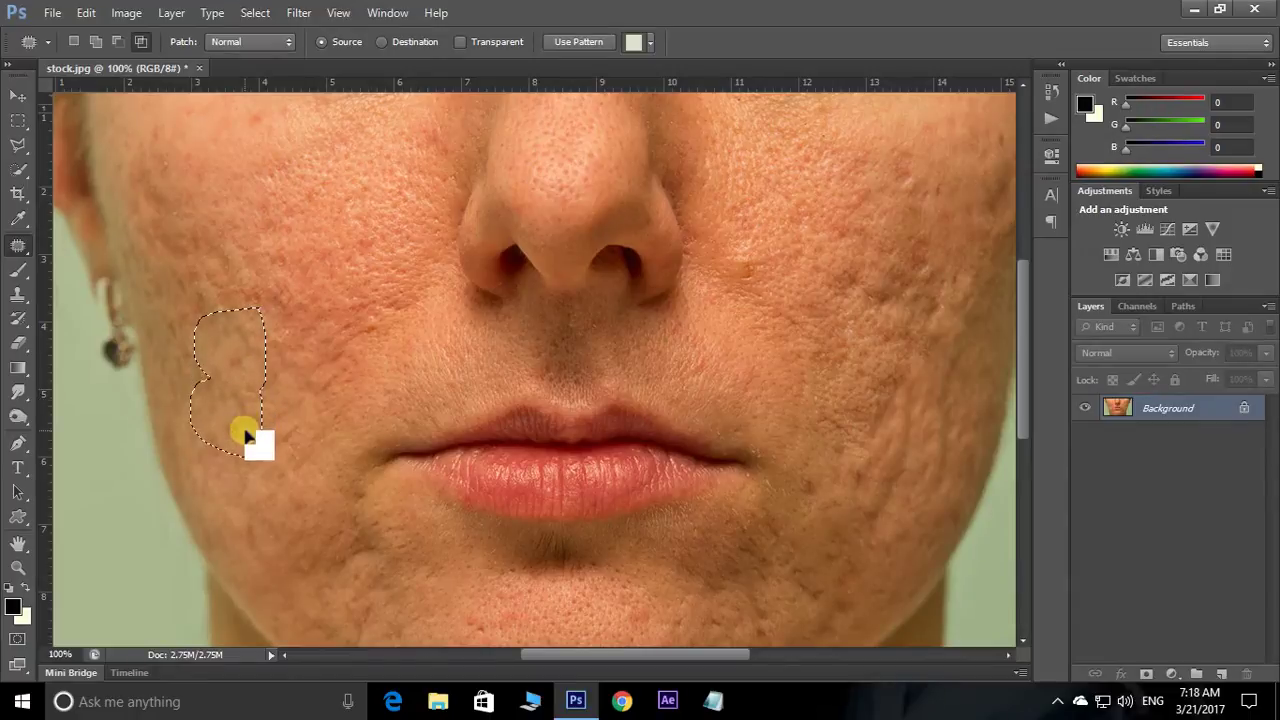
pyautogui.hotkey('ctrl', 'd')
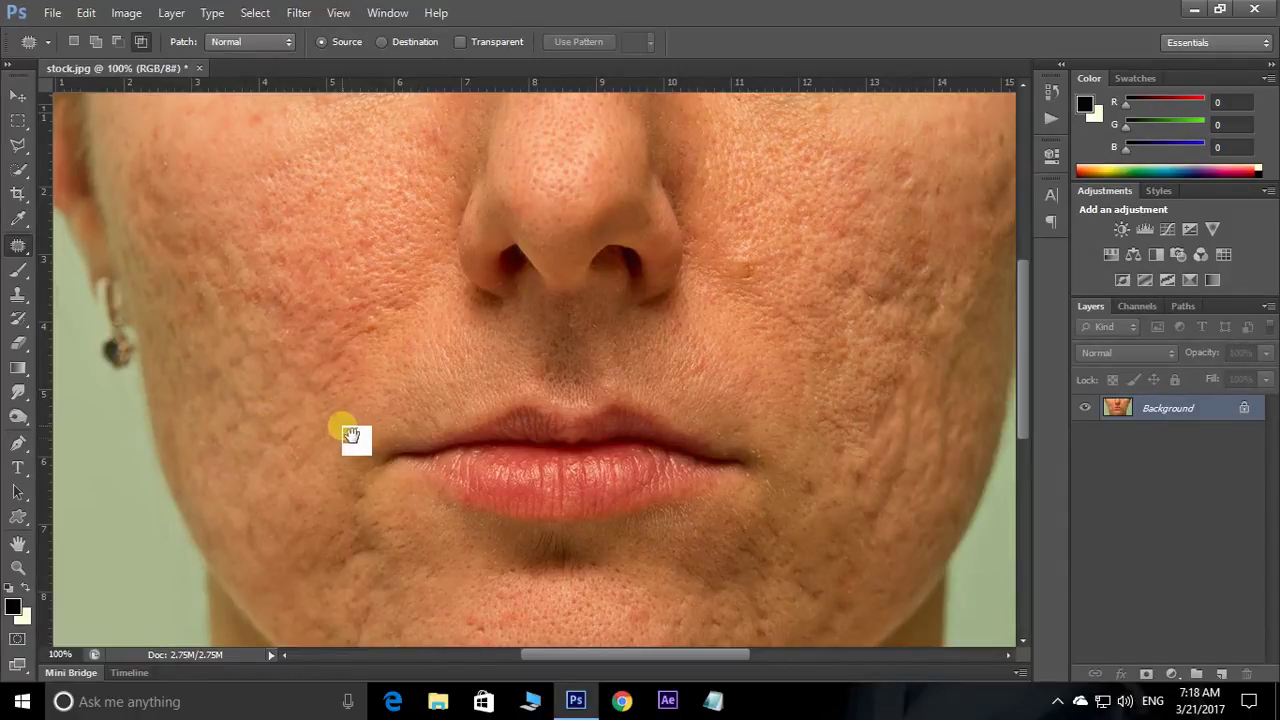
# Patch a scarred area on the right-side cheek with nearby clean skin
pyautogui.scroll(1, 345, 430)
pyautogui.hscroll(2, 835, 400)
pyautogui.moveTo(835, 368)
pyautogui.mouseDown()
pyautogui.moveTo(790, 456)
pyautogui.moveTo(838, 372)
pyautogui.mouseUp()
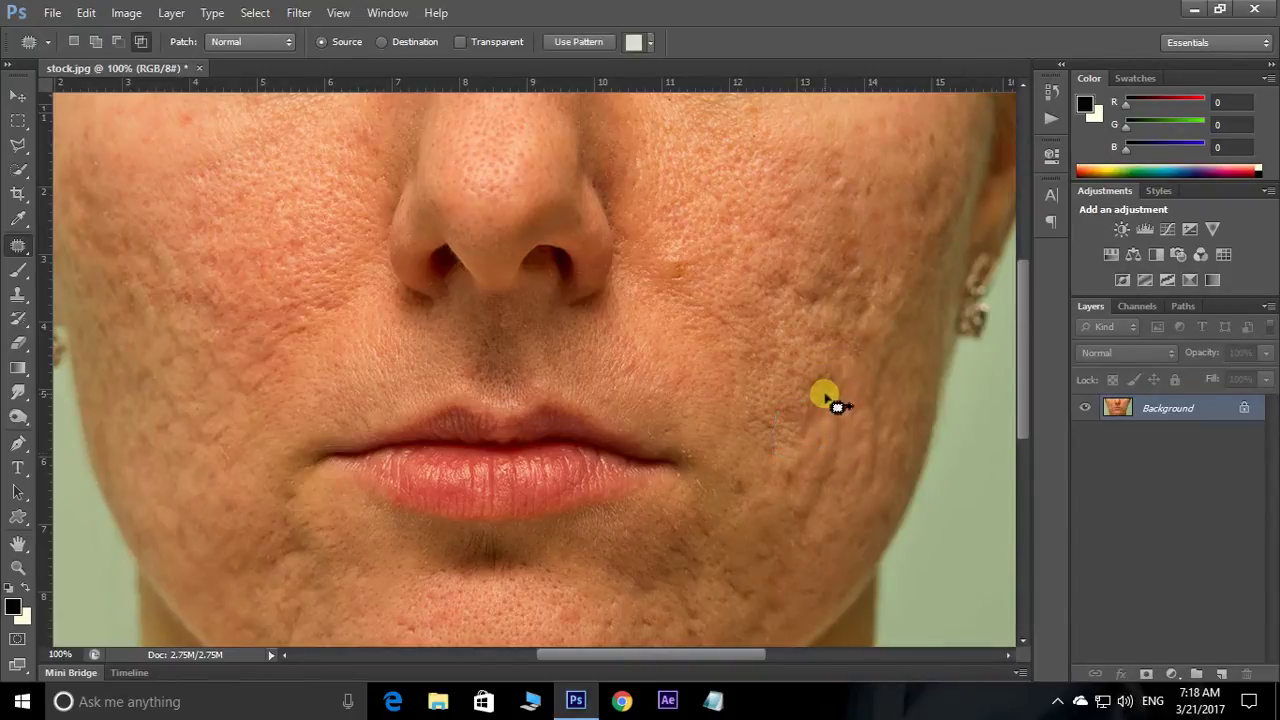
pyautogui.moveTo(845, 432); pyautogui.dragTo(893, 435)
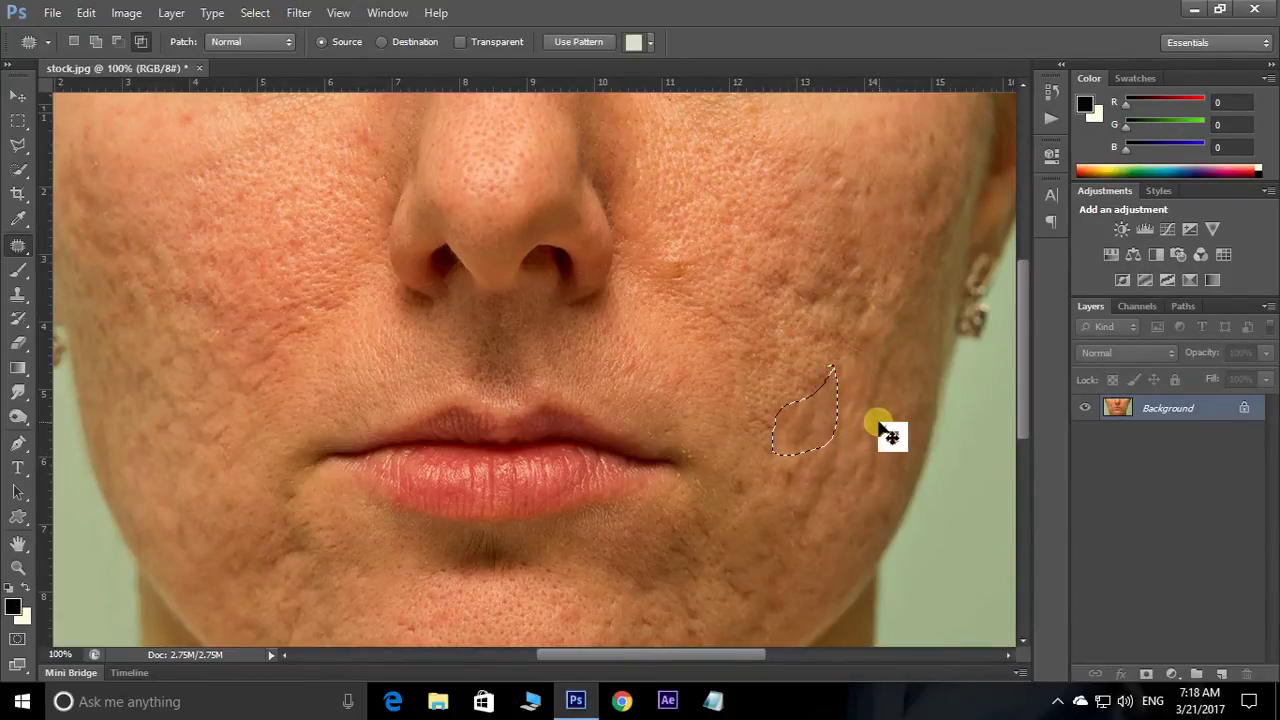
pyautogui.click(887, 420)
pyautogui.scroll(1, 871, 357)
pyautogui.hscroll(1, 871, 357)
# Patch further scarred spots higher on the right cheek, then recentre the face
pyautogui.moveTo(852, 266)
pyautogui.mouseDown()
pyautogui.moveTo(788, 326)
pyautogui.moveTo(837, 316)
pyautogui.mouseUp()
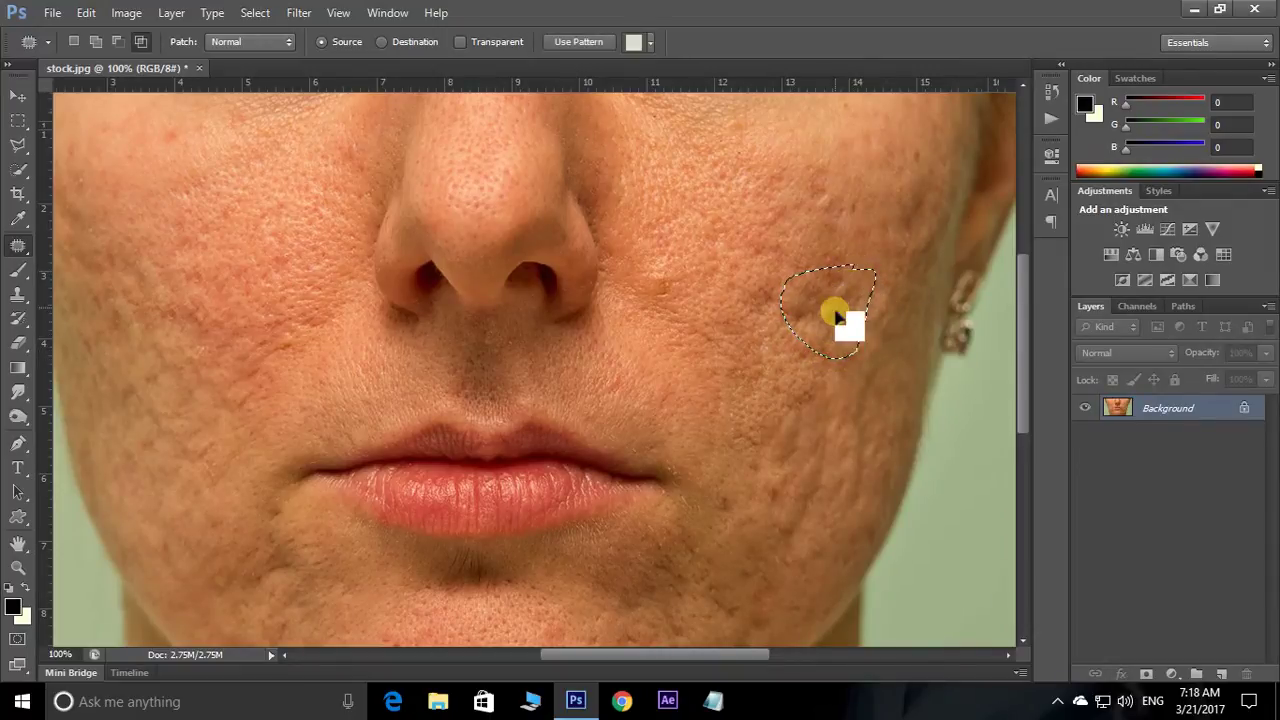
pyautogui.click(868, 366)
pyautogui.moveTo(766, 443); pyautogui.dragTo(777, 337)
pyautogui.moveTo(890, 202)
pyautogui.mouseDown()
pyautogui.moveTo(858, 255)
pyautogui.moveTo(894, 208)
pyautogui.mouseUp()
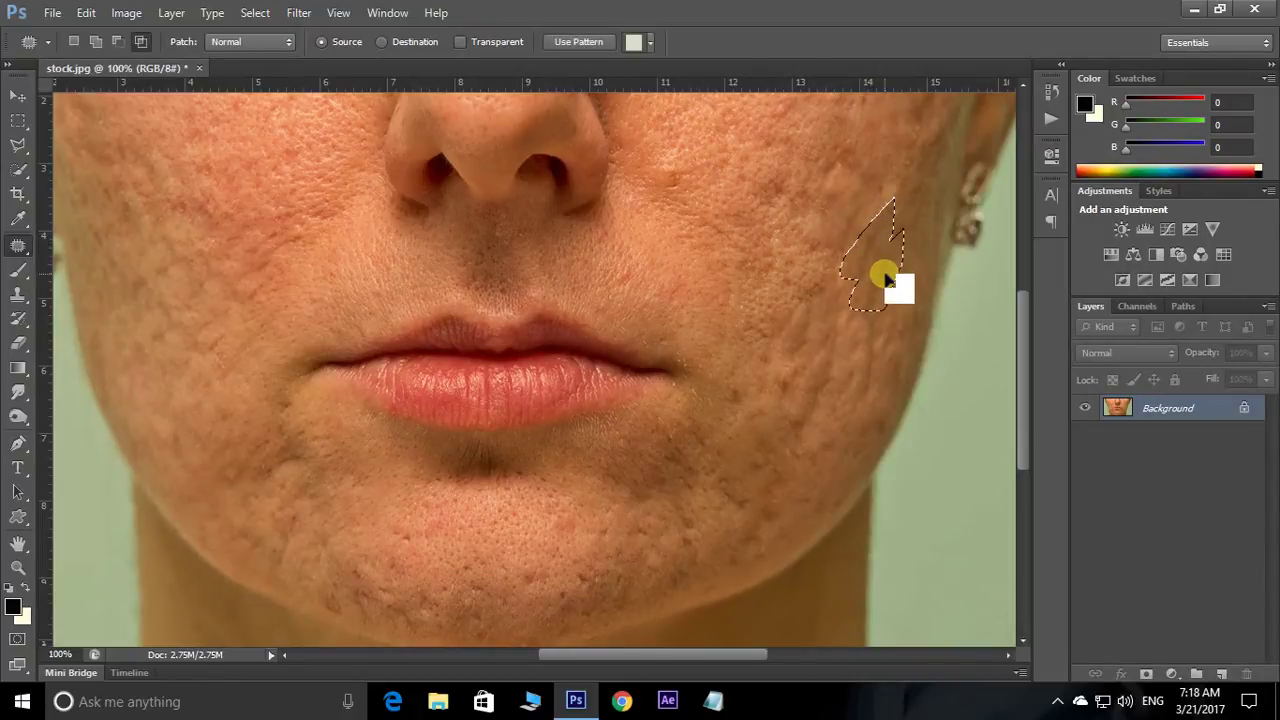
pyautogui.moveTo(887, 280); pyautogui.dragTo(894, 287)
pyautogui.click(849, 294)
pyautogui.moveTo(527, 438); pyautogui.dragTo(560, 458)
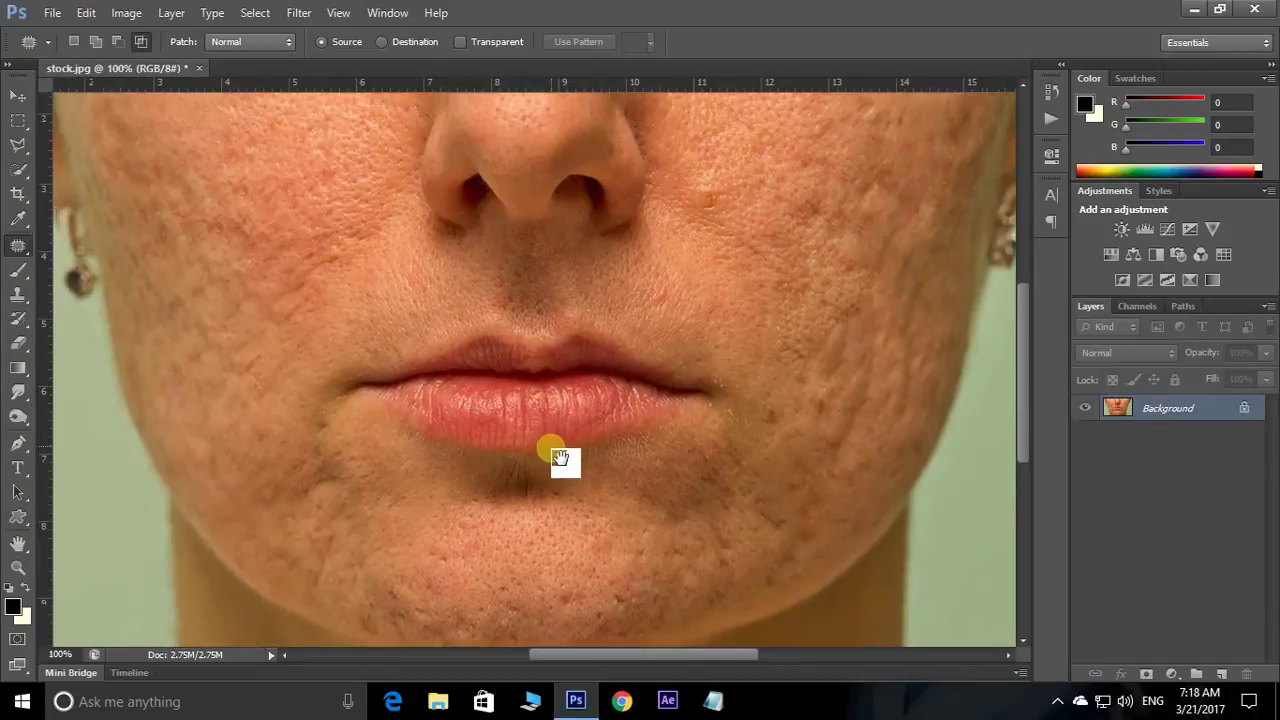
pyautogui.moveTo(531, 386); pyautogui.dragTo(523, 451)
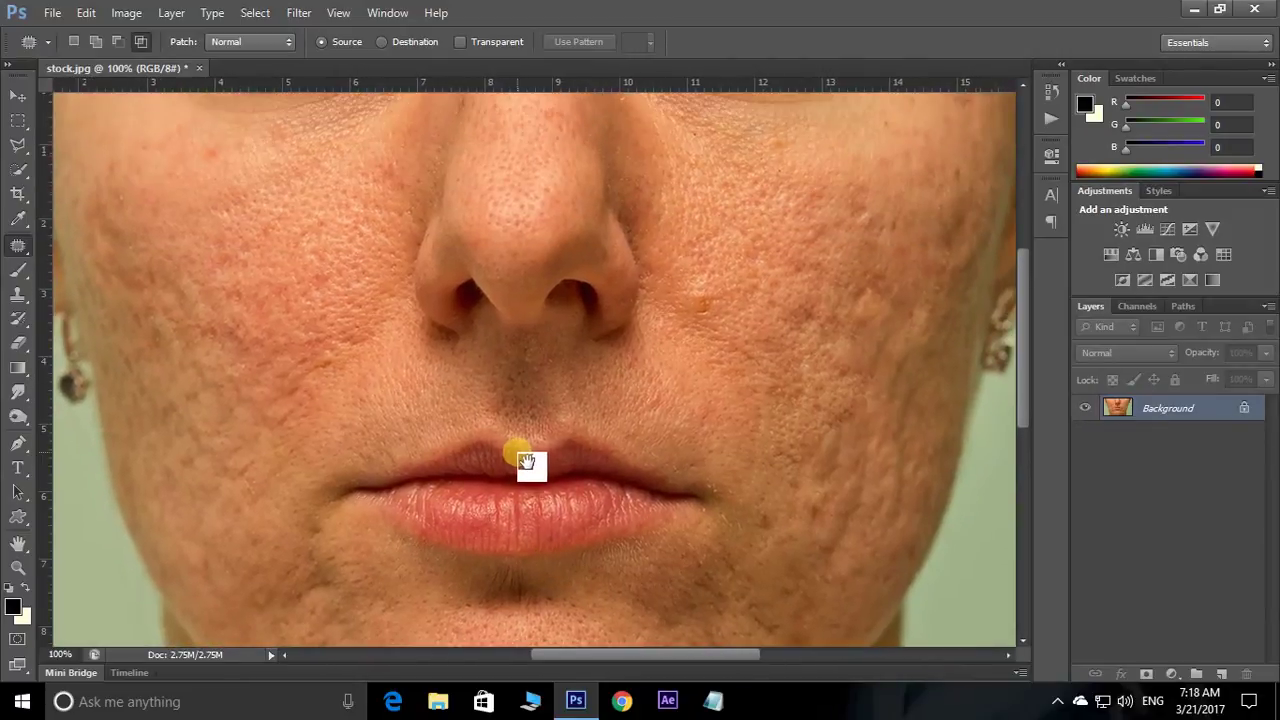
pyautogui.moveTo(560, 357); pyautogui.dragTo(560, 400)
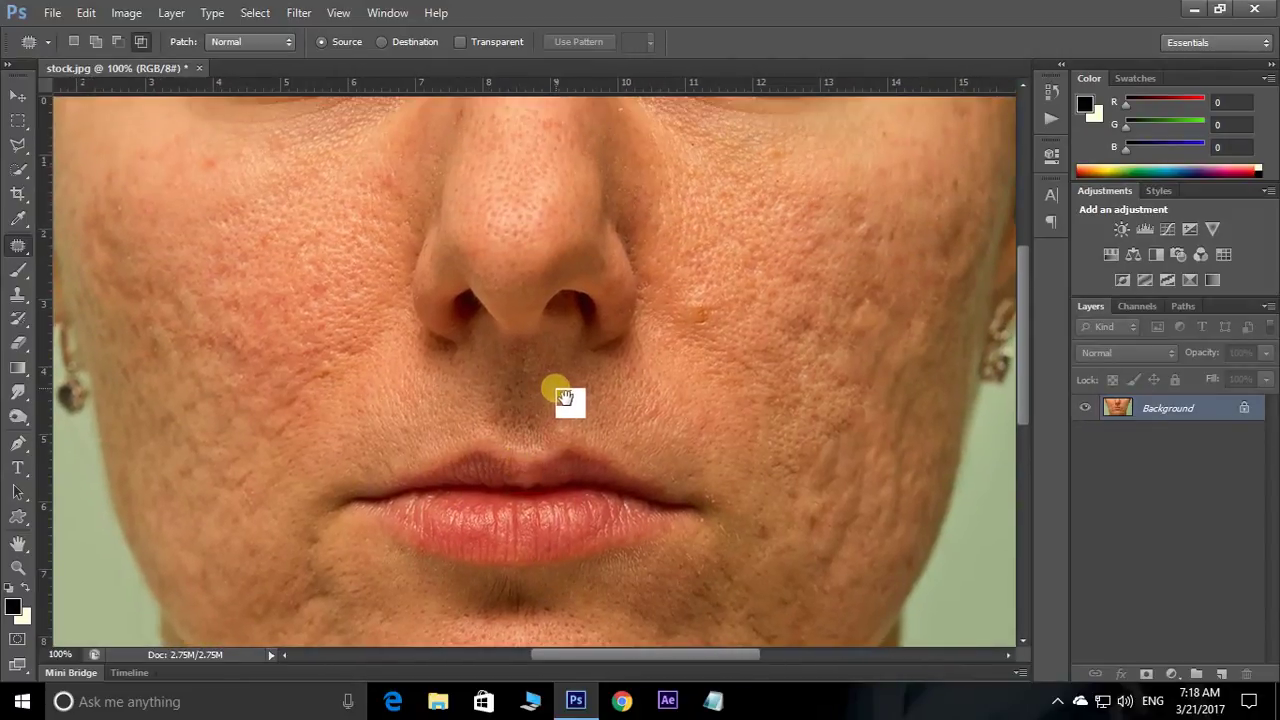
# Show the Actions panel, load action_retouchskin.atn, and select the Skin: EraserSkin action
pyautogui.click(388, 13)
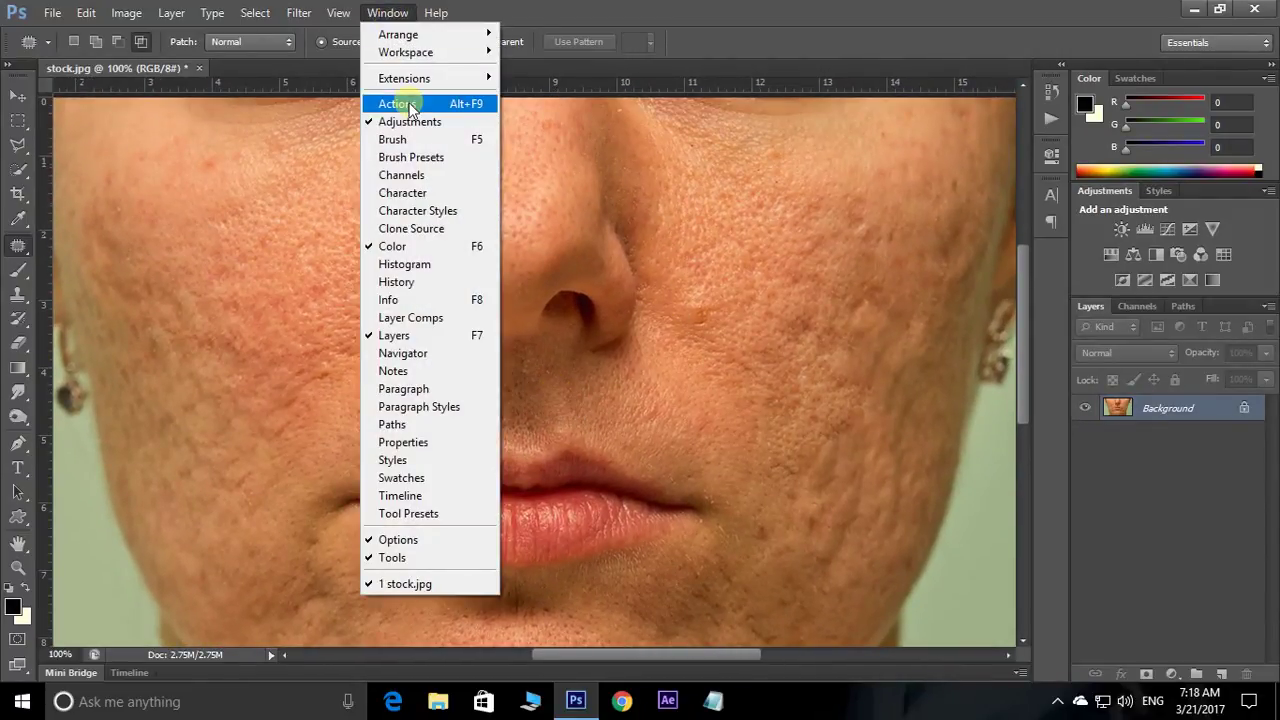
pyautogui.click(397, 103)
pyautogui.click(1026, 80)
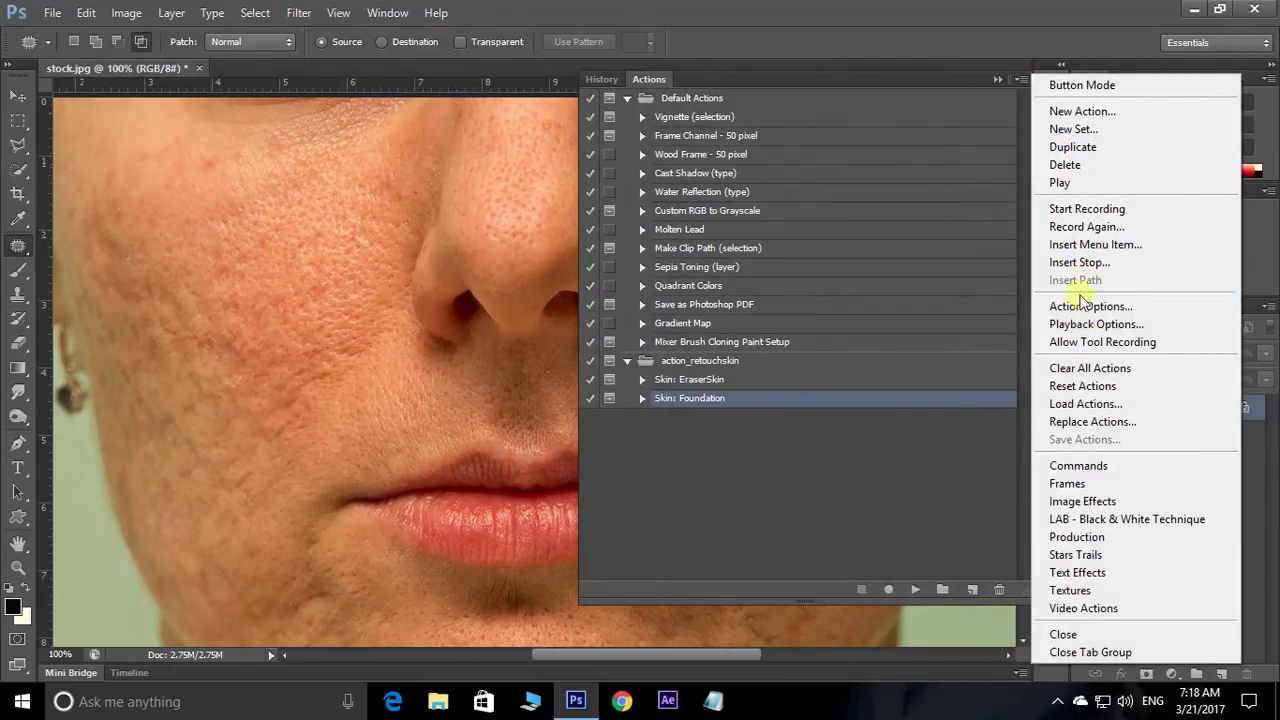
pyautogui.click(1081, 406)
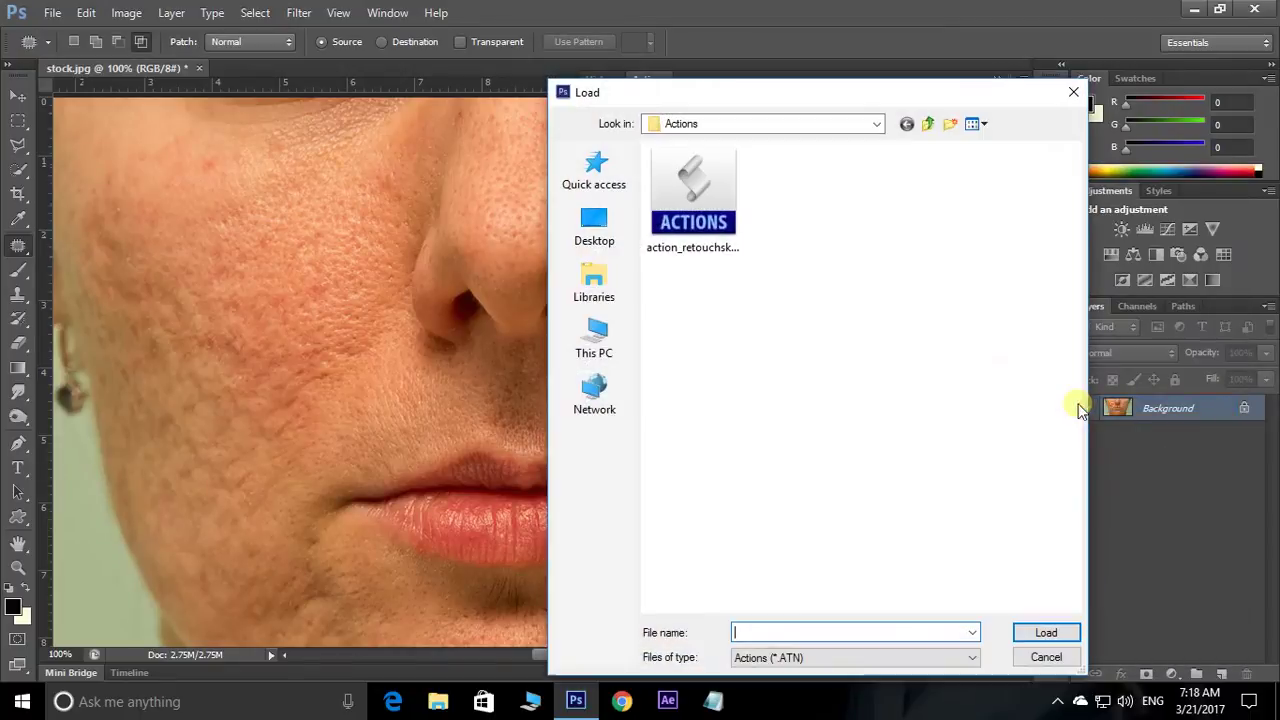
pyautogui.click(693, 205)
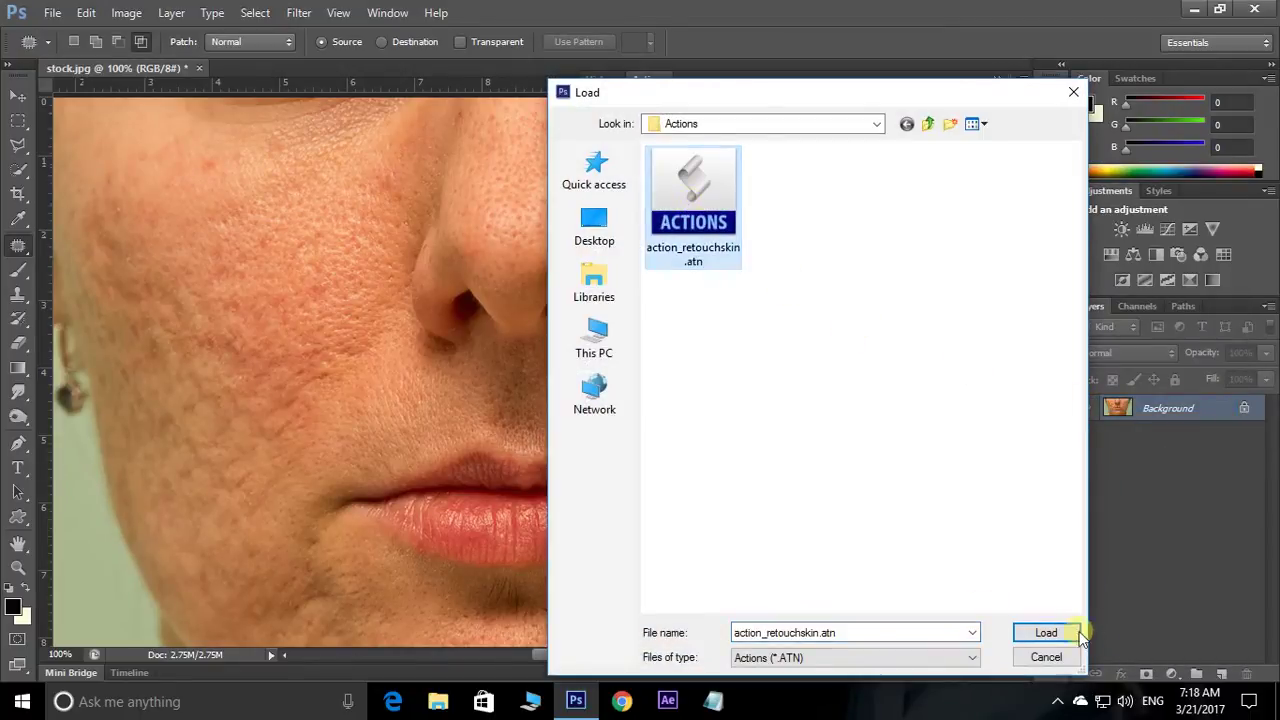
pyautogui.click(1046, 632)
pyautogui.click(960, 555)
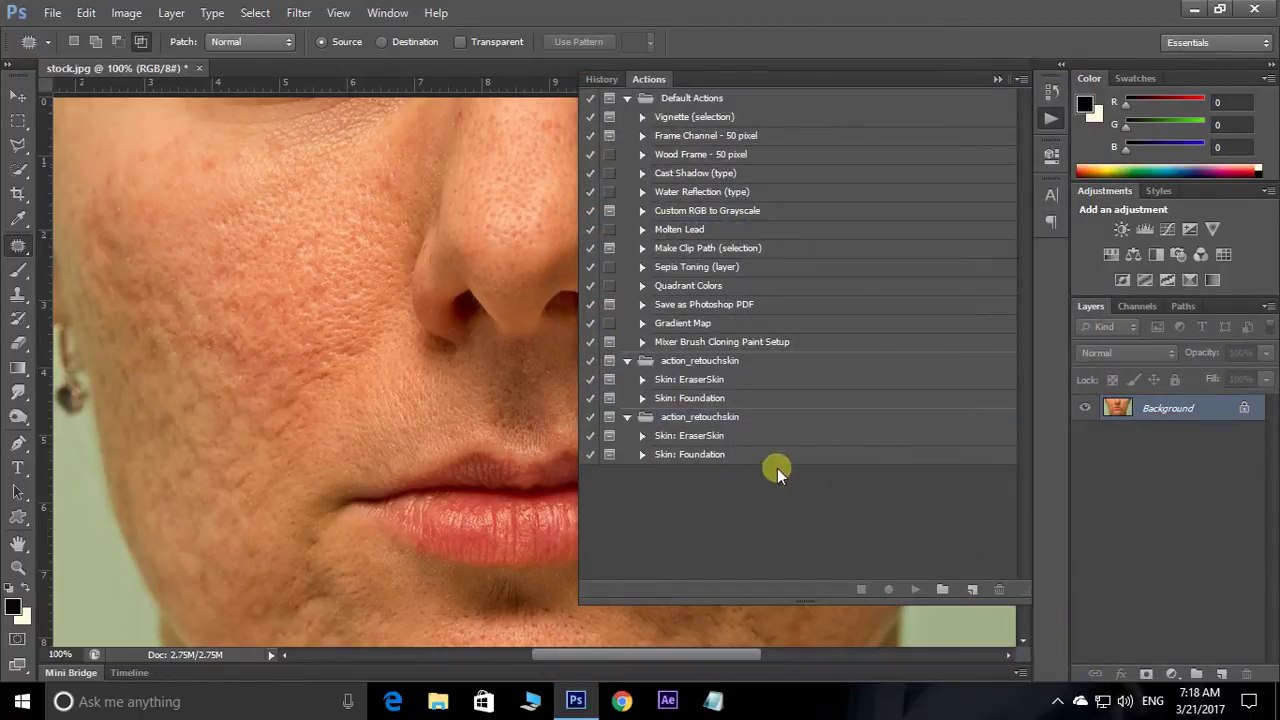
pyautogui.moveTo(714, 437)
pyautogui.mouseDown()
pyautogui.moveTo(726, 456)
pyautogui.moveTo(718, 441)
pyautogui.moveTo(716, 463)
pyautogui.mouseUp()
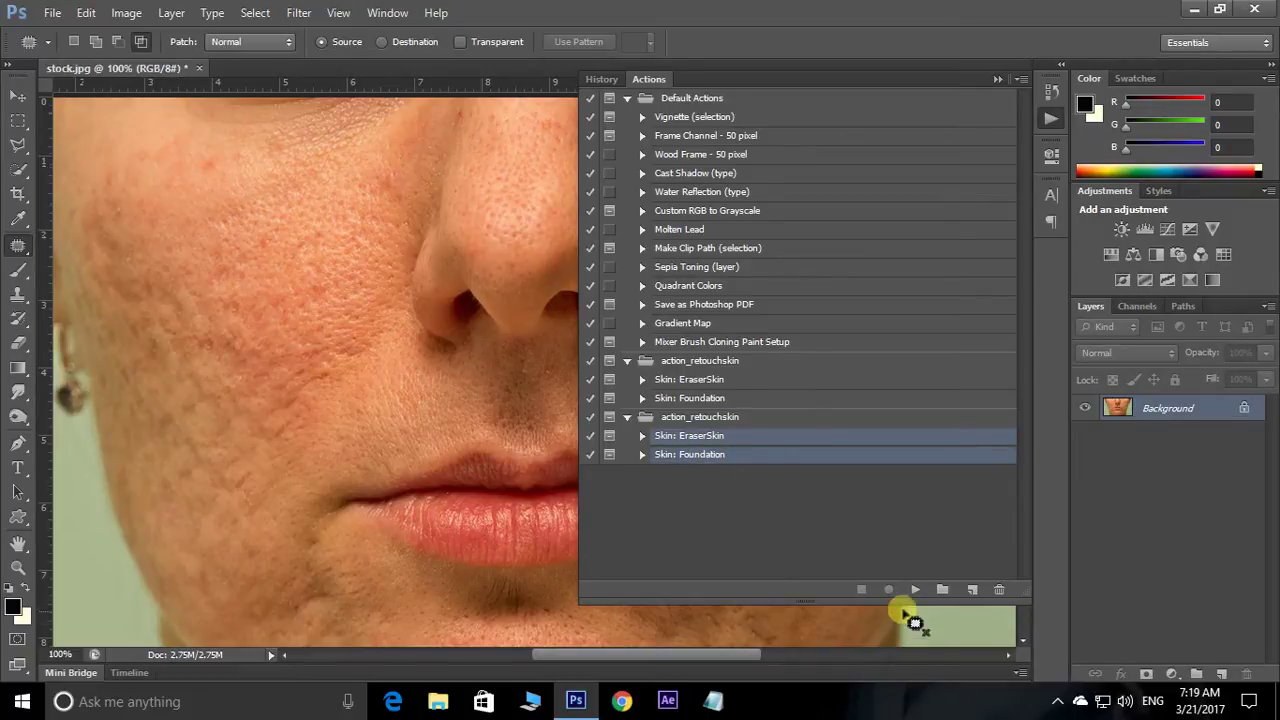
# Run the EraserSkin and Foundation actions past both messages, then collapse the Actions panel
pyautogui.moveTo(712, 463); pyautogui.dragTo(924, 595)
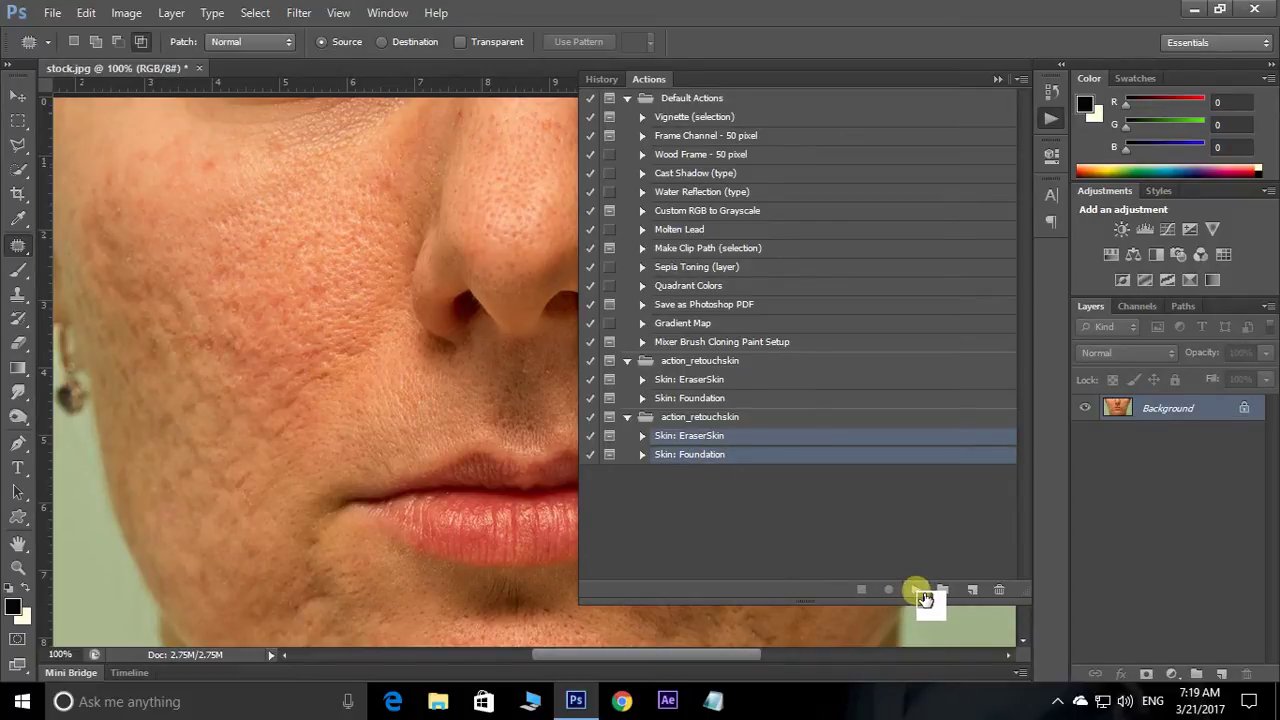
pyautogui.click(916, 590)
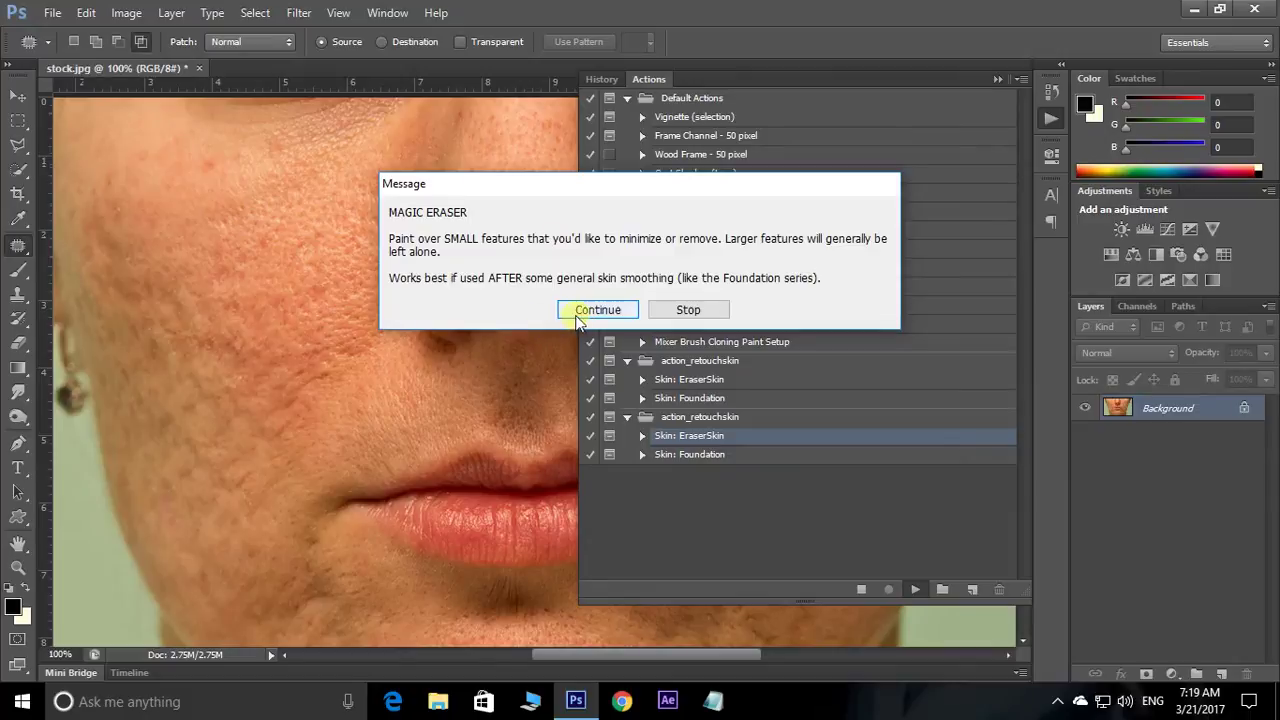
pyautogui.click(600, 311)
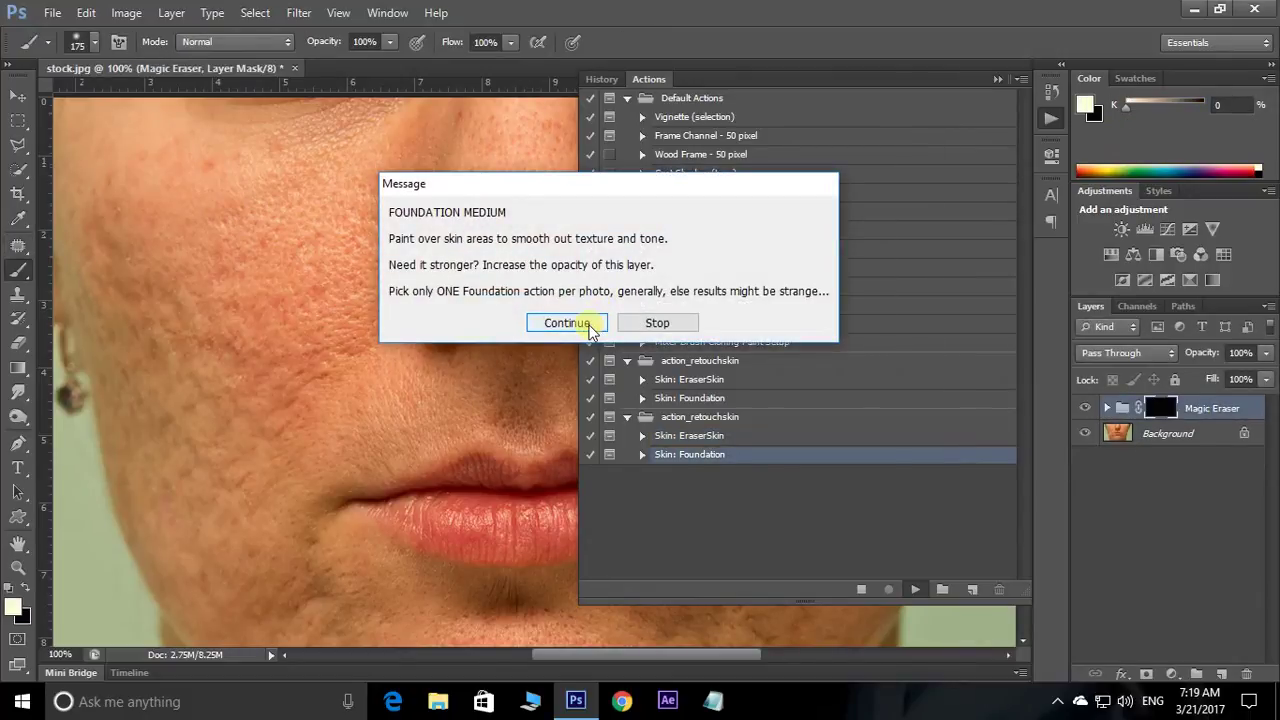
pyautogui.click(590, 324)
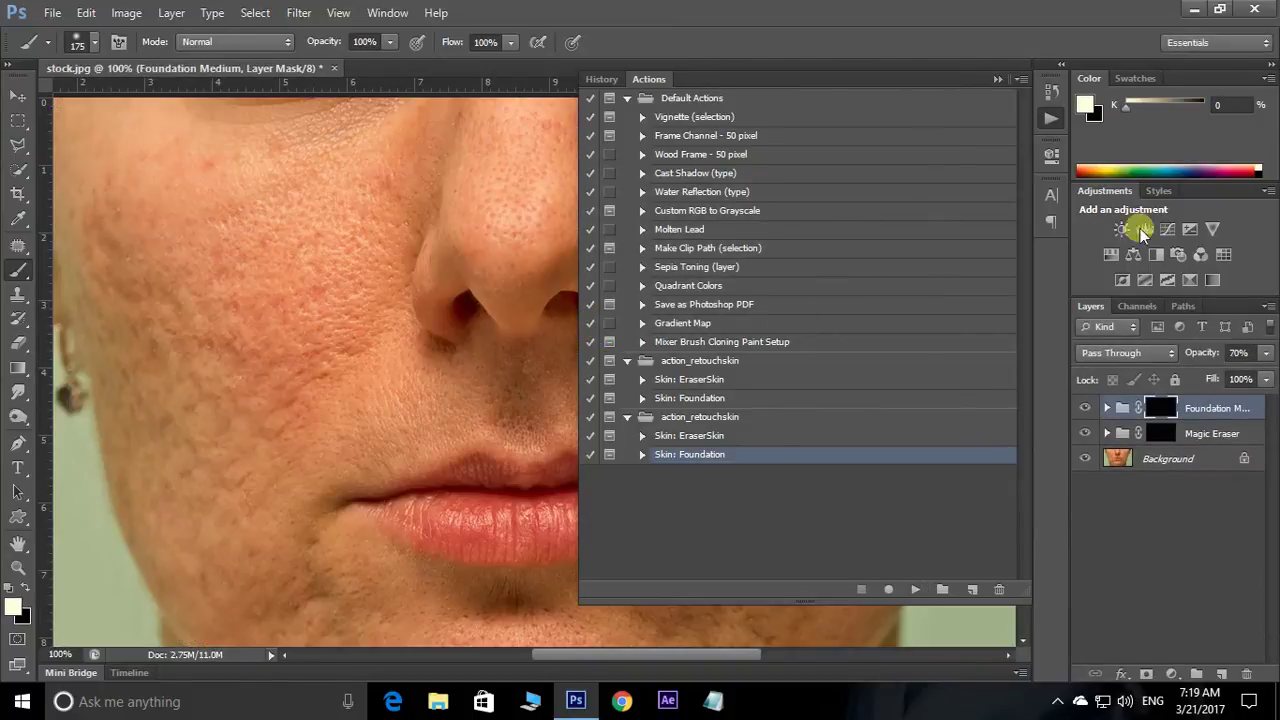
pyautogui.moveTo(1160, 408); pyautogui.dragTo(1206, 438)
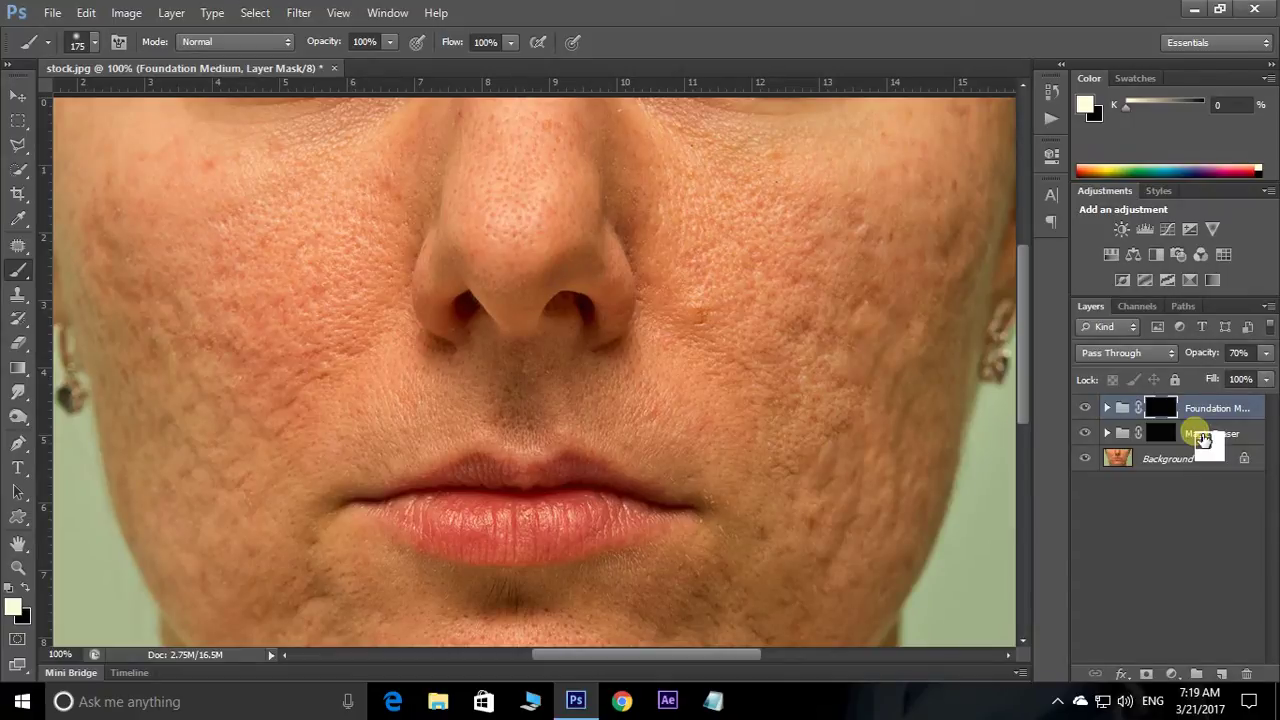
# Group the Foundation Medium and Magic Eraser groups and name the new group Skin Retouch
pyautogui.moveTo(1204, 440); pyautogui.dragTo(1204, 440)
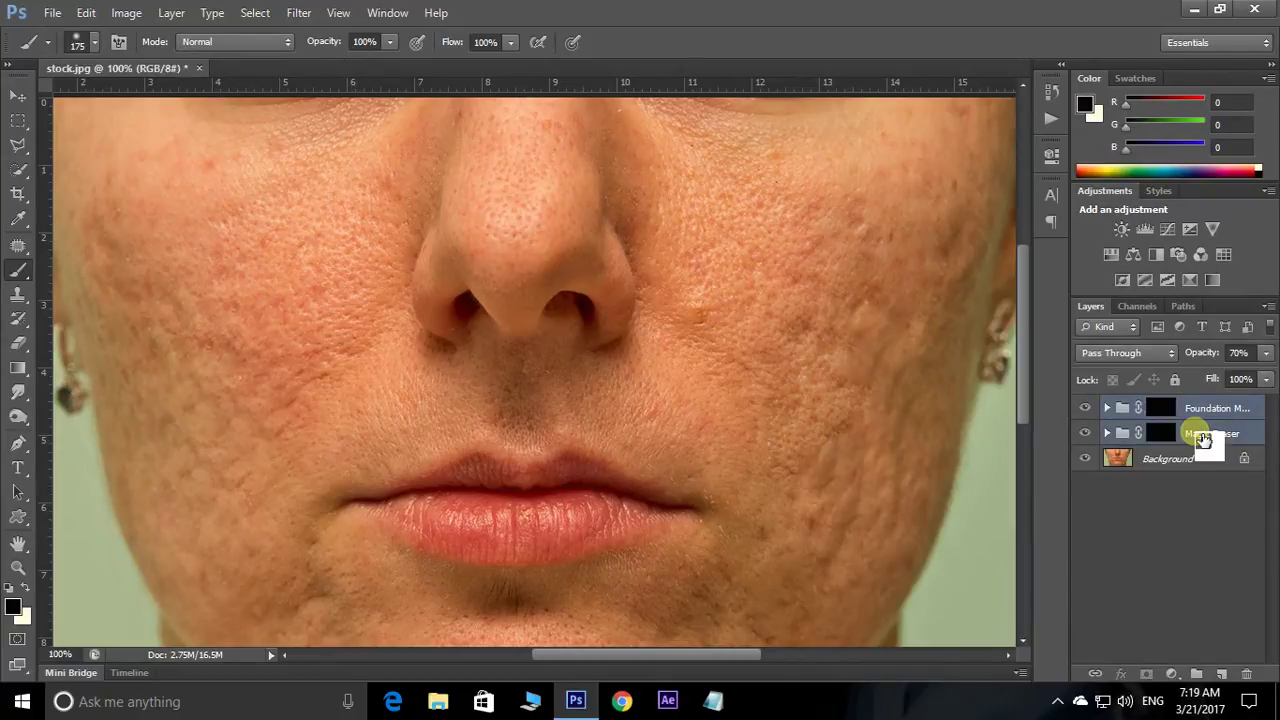
pyautogui.hotkey('ctrl', 'g')
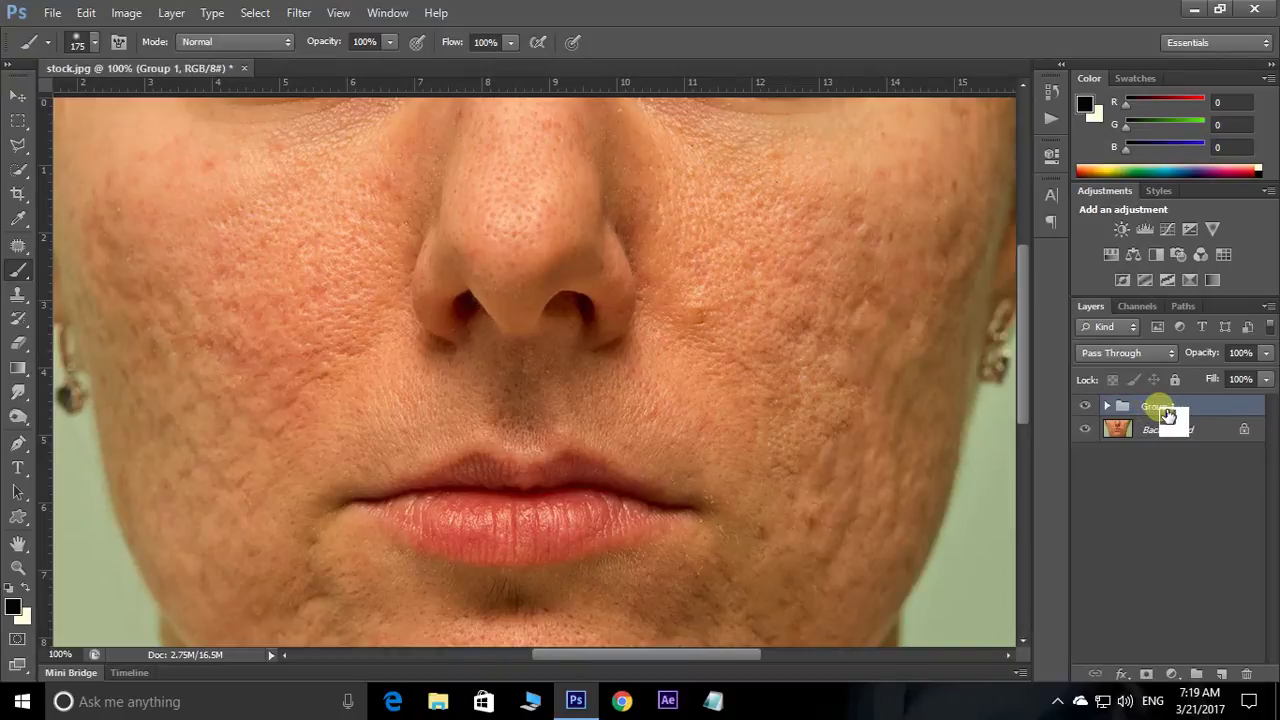
pyautogui.moveTo(1204, 440)
pyautogui.mouseDown()
pyautogui.moveTo(1176, 414)
pyautogui.moveTo(1163, 419)
pyautogui.mouseUp()
pyautogui.write('Skin Retouch')
pyautogui.moveTo(1234, 417)
pyautogui.mouseDown()
pyautogui.moveTo(1177, 413)
pyautogui.moveTo(1195, 412)
pyautogui.mouseUp()
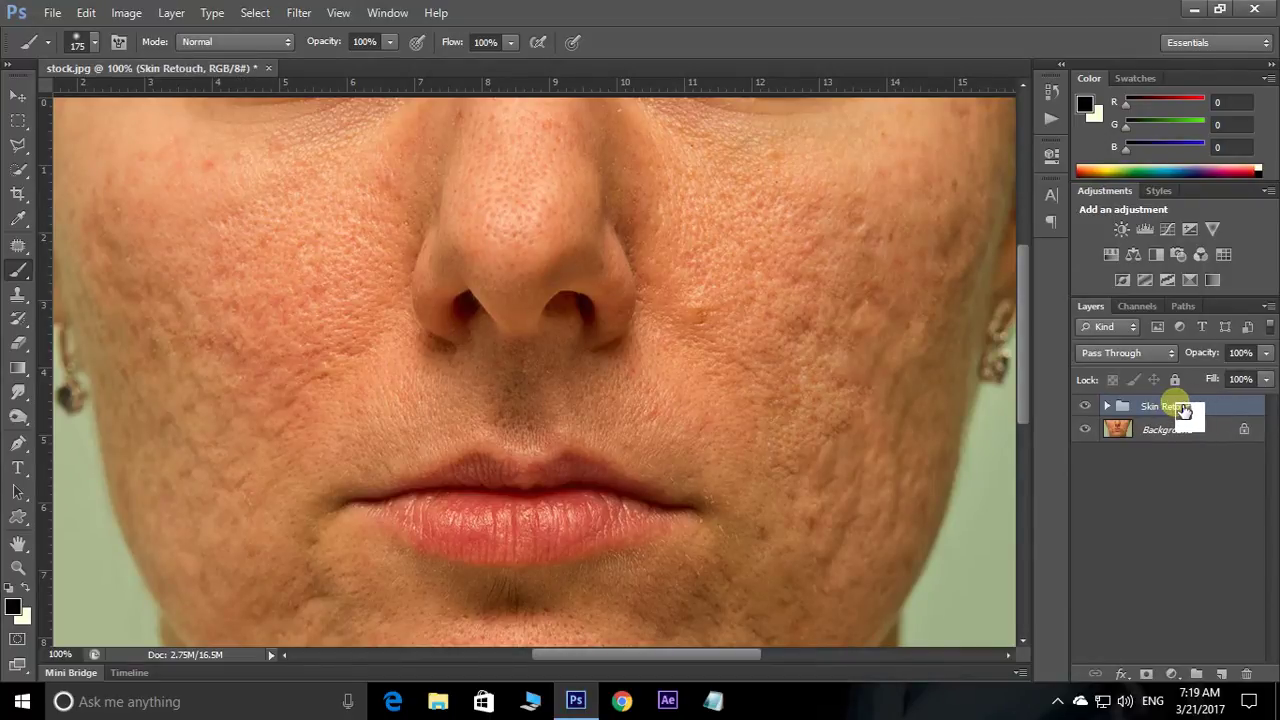
# Add a mask to Skin Retouch and move the black mask up onto it
pyautogui.moveTo(1129, 684); pyautogui.dragTo(1155, 678)
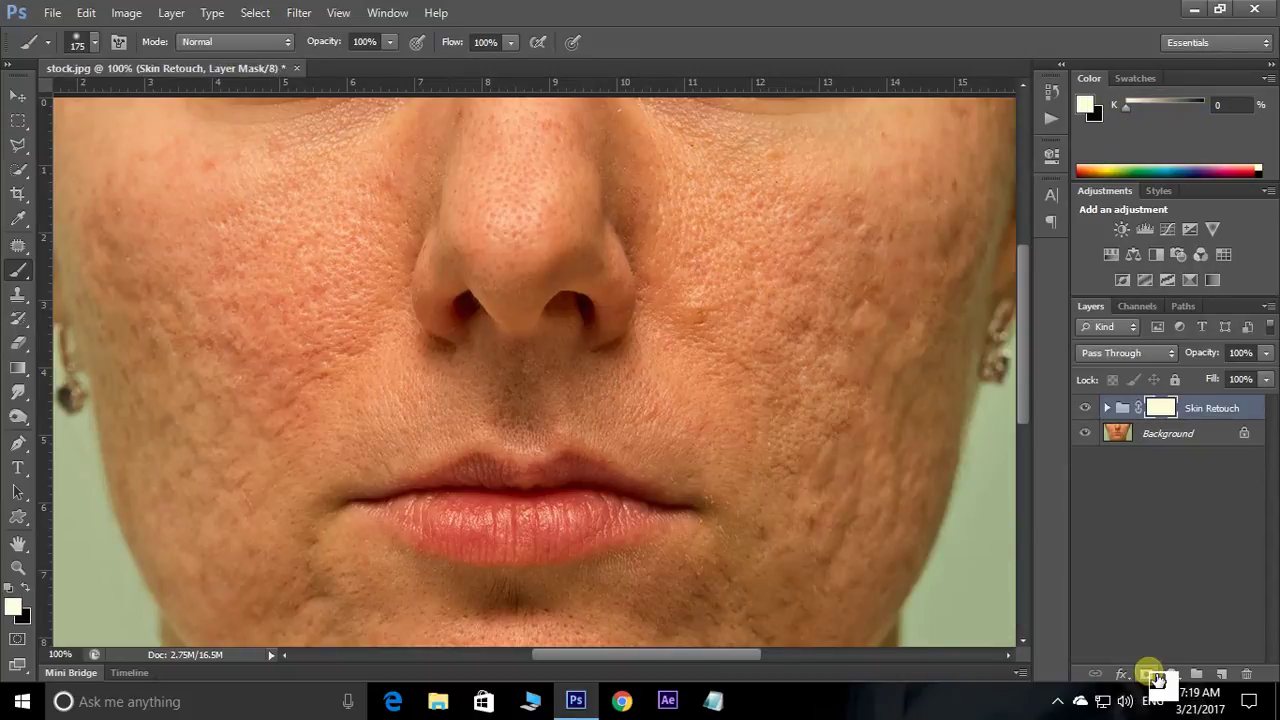
pyautogui.click(1108, 408)
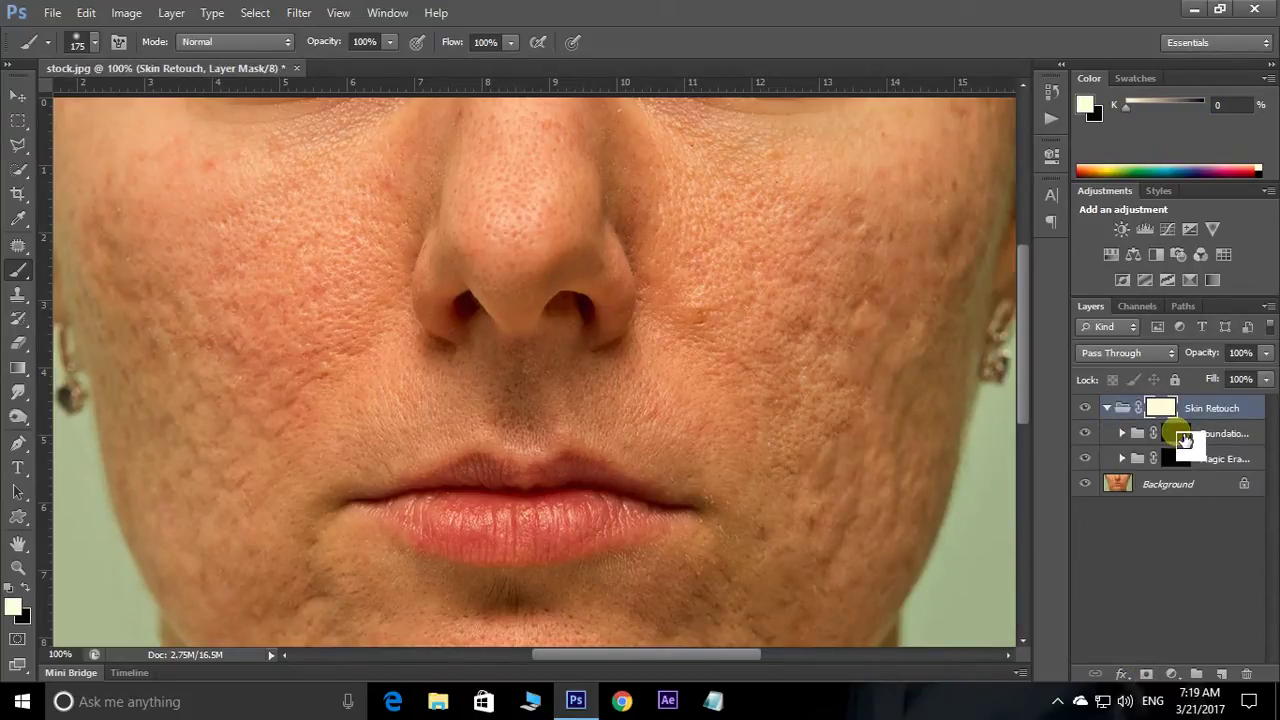
pyautogui.click(1184, 439)
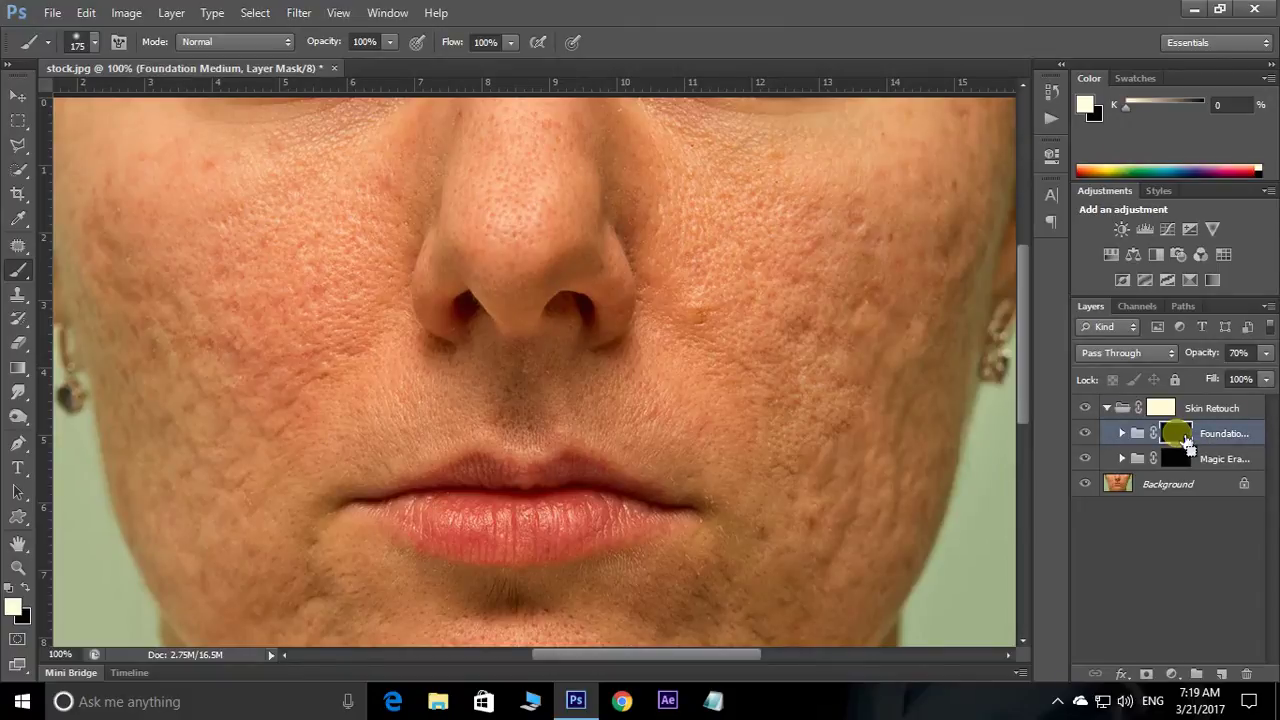
pyautogui.moveTo(1177, 433)
pyautogui.mouseDown()
pyautogui.moveTo(1180, 470)
pyautogui.moveTo(1180, 405)
pyautogui.moveTo(1179, 419)
pyautogui.mouseUp()
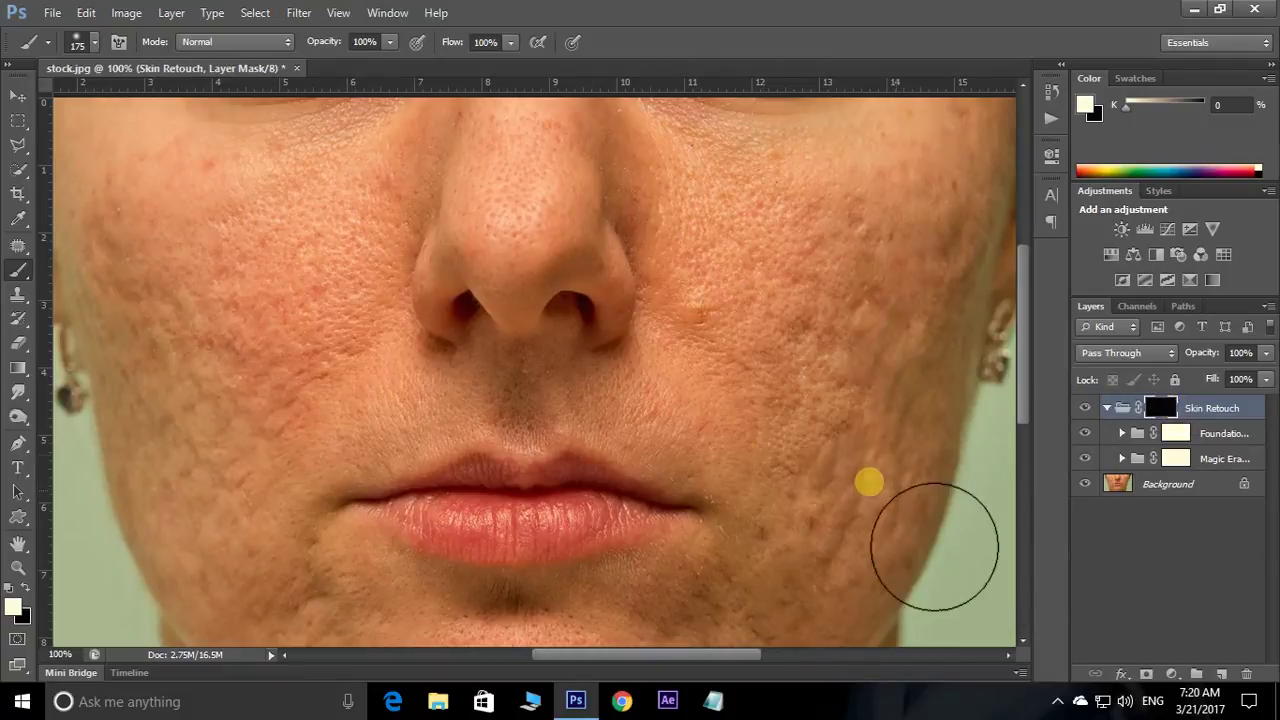
# Choose the Brush Tool with white foreground and target the Skin Retouch group's mask
pyautogui.moveTo(621, 352); pyautogui.dragTo(621, 352)
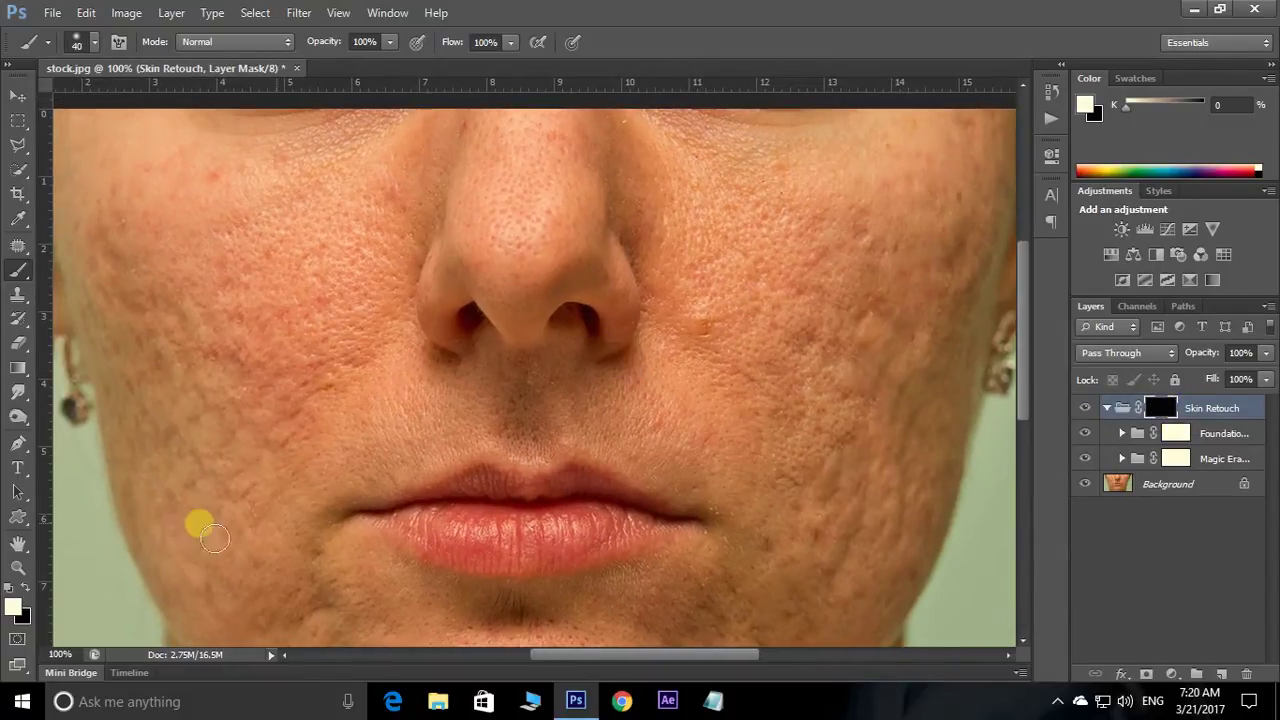
pyautogui.rightClick(18, 270)
pyautogui.click(100, 266)
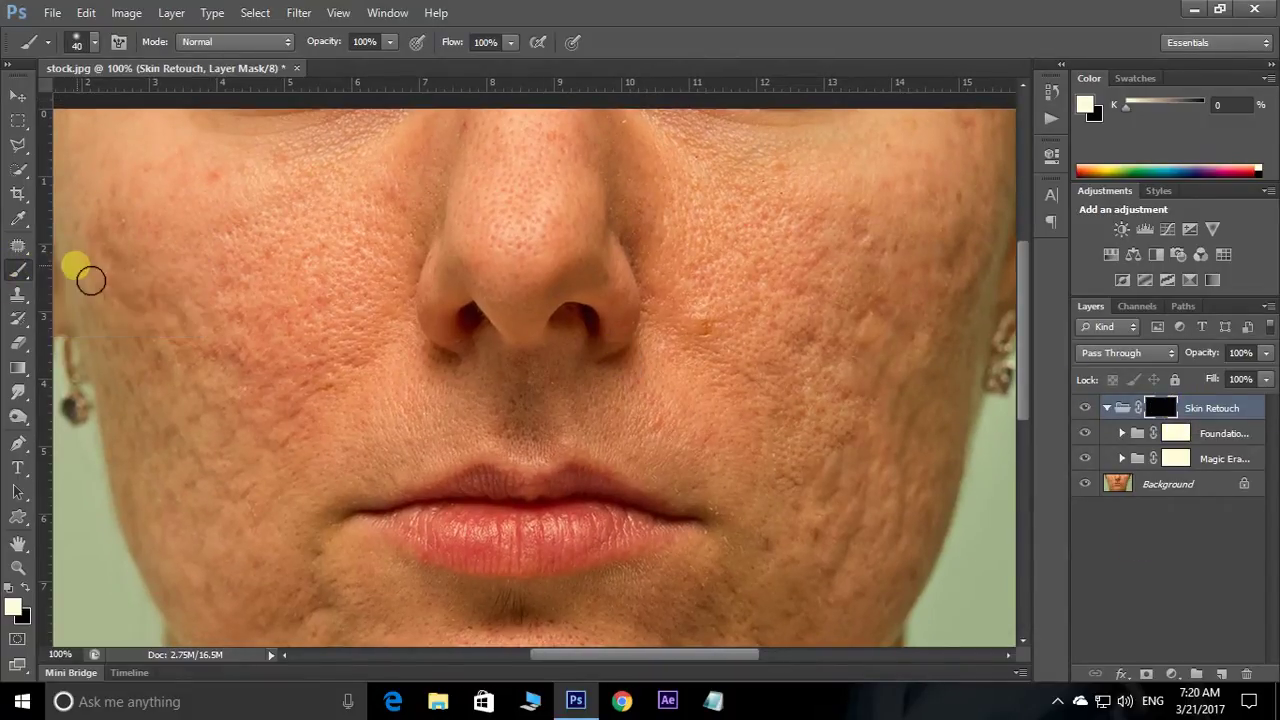
pyautogui.click(12, 608)
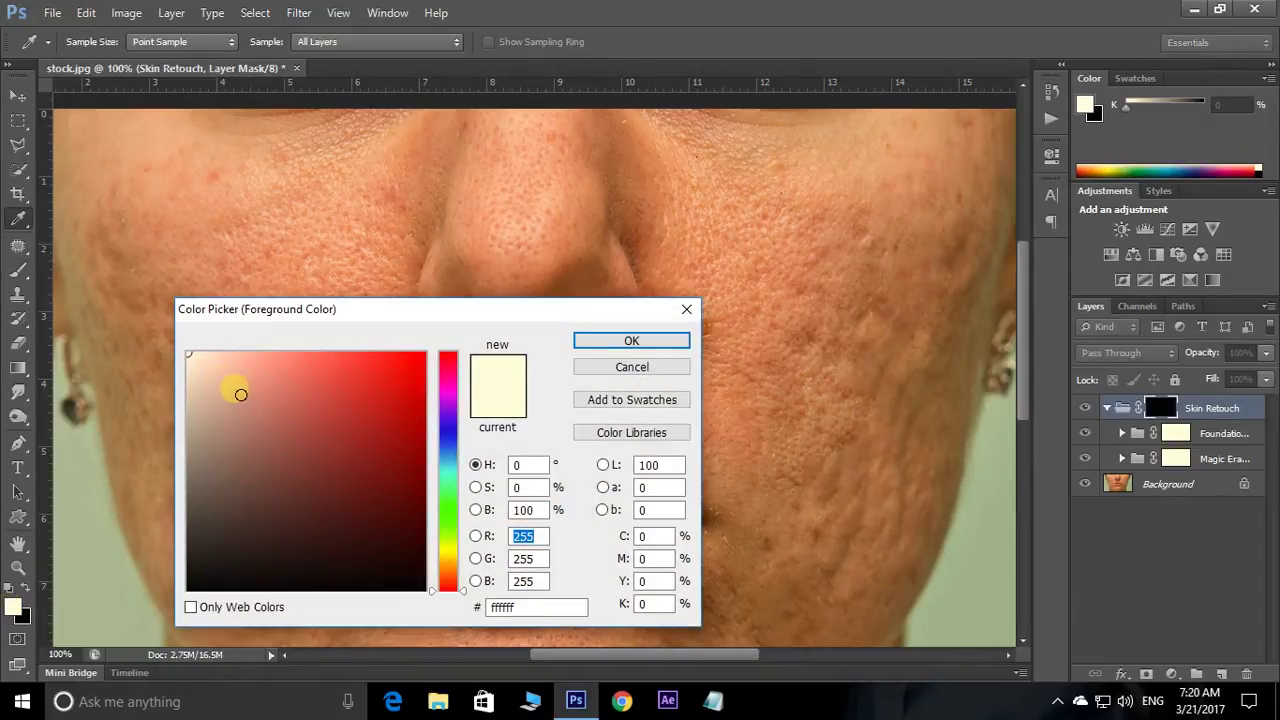
pyautogui.click(586, 348)
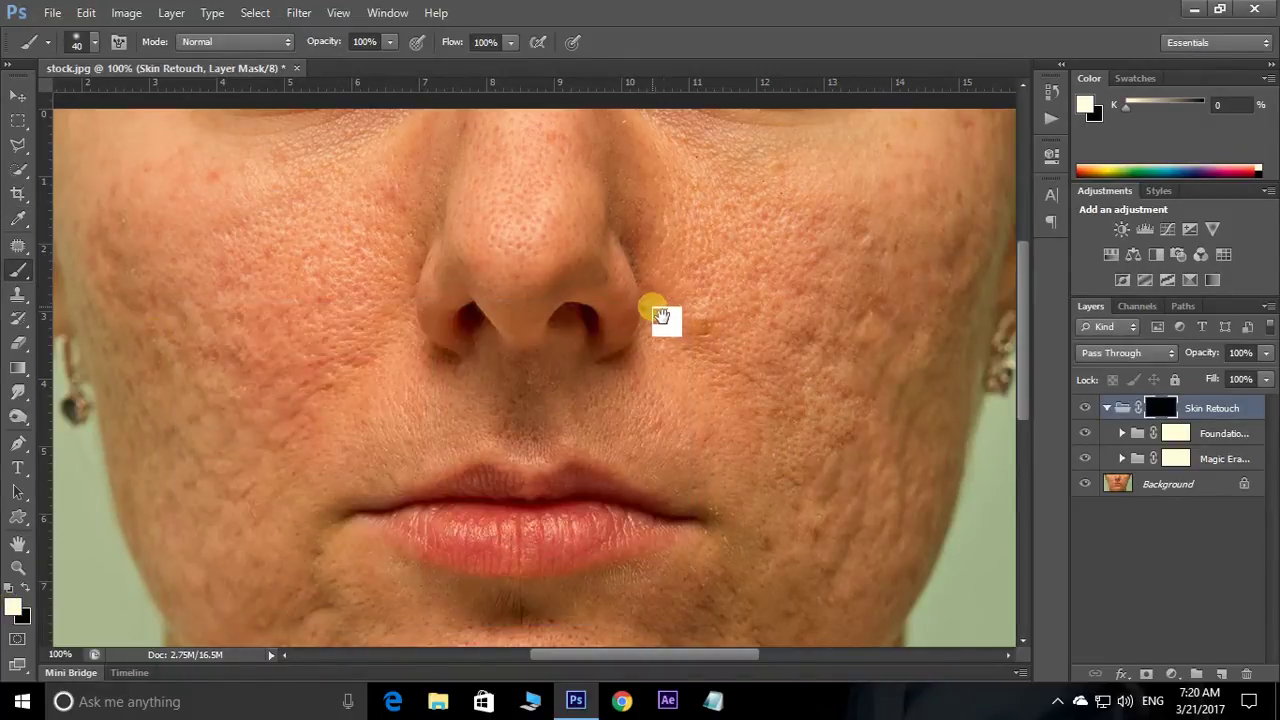
pyautogui.moveTo(651, 314); pyautogui.dragTo(692, 327)
pyautogui.click(1183, 413)
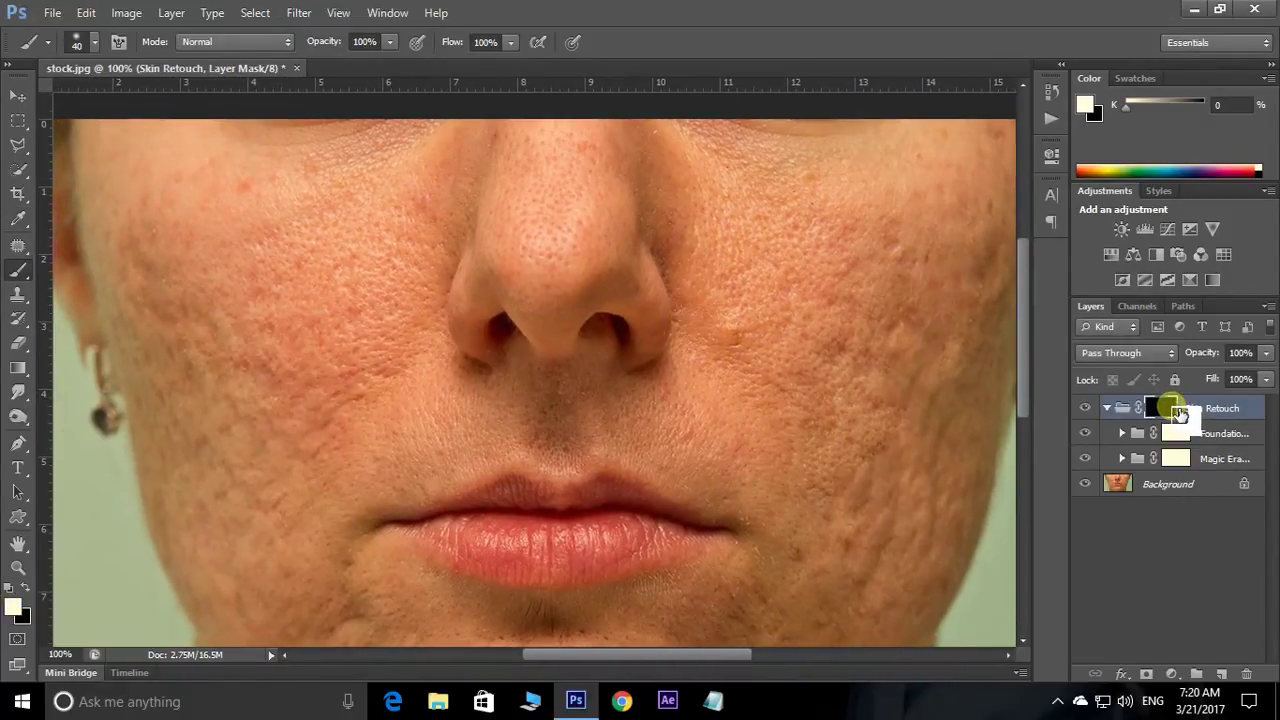
# Paint white to reveal smoothing across the left cheek and above the upper lip
pyautogui.moveTo(337, 343)
pyautogui.mouseDown()
pyautogui.moveTo(386, 358)
pyautogui.moveTo(366, 320)
pyautogui.moveTo(333, 362)
pyautogui.mouseUp()
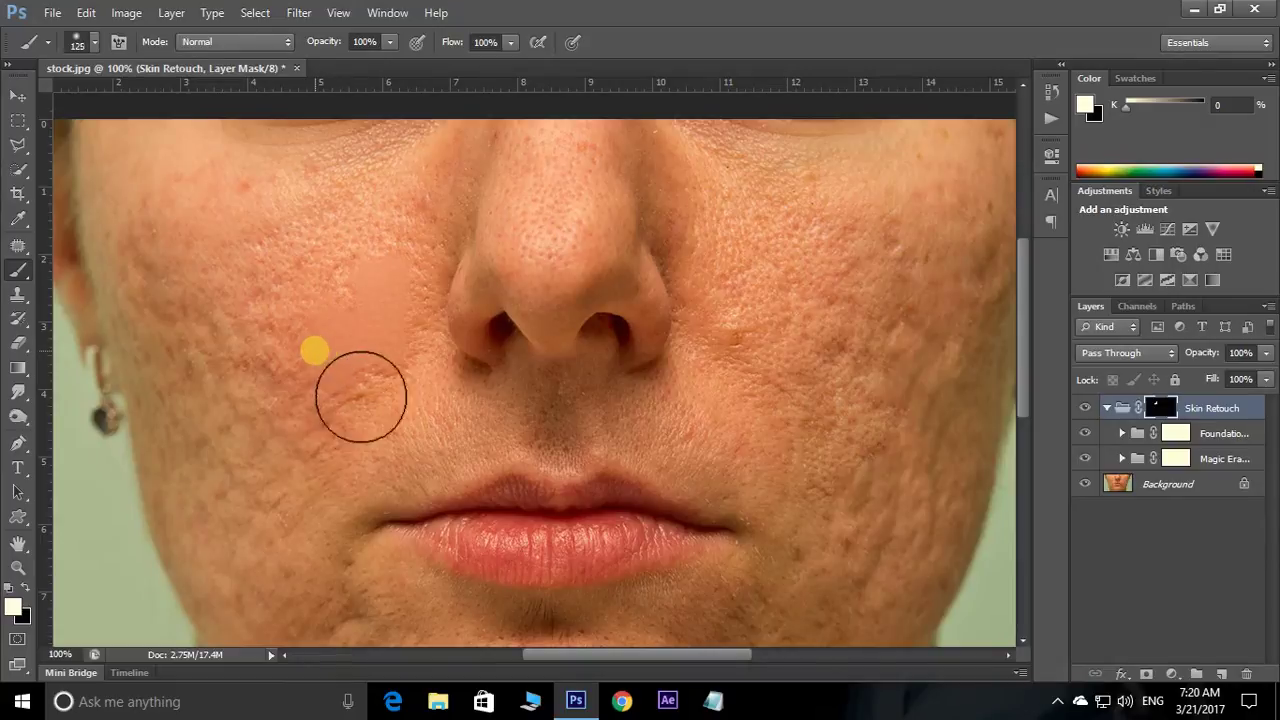
pyautogui.press(']')
pyautogui.press(']')
pyautogui.press(']')
pyautogui.press(']')
pyautogui.press(']')
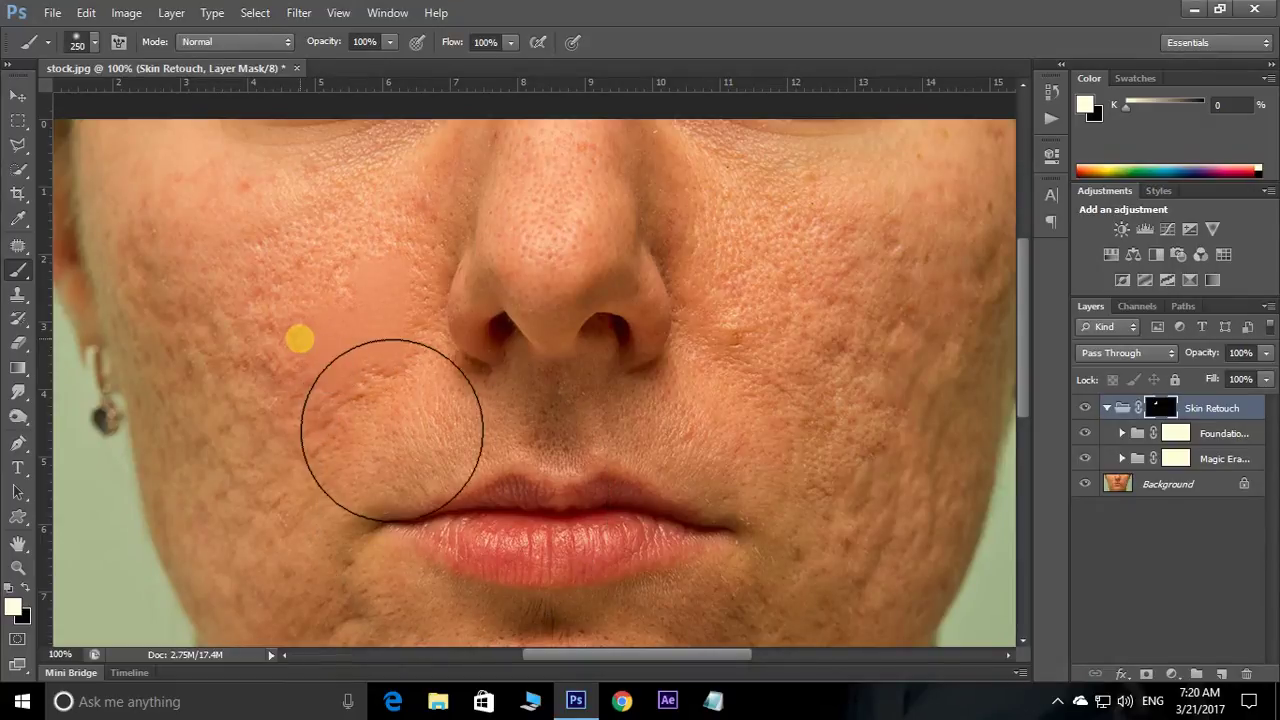
pyautogui.moveTo(350, 349)
pyautogui.mouseDown()
pyautogui.moveTo(414, 286)
pyautogui.moveTo(437, 337)
pyautogui.moveTo(225, 402)
pyautogui.moveTo(189, 323)
pyautogui.moveTo(297, 406)
pyautogui.moveTo(432, 405)
pyautogui.moveTo(406, 489)
pyautogui.moveTo(366, 363)
pyautogui.moveTo(277, 431)
pyautogui.moveTo(277, 456)
pyautogui.moveTo(403, 463)
pyautogui.moveTo(451, 529)
pyautogui.moveTo(529, 514)
pyautogui.moveTo(515, 488)
pyautogui.moveTo(649, 486)
pyautogui.moveTo(777, 451)
pyautogui.moveTo(517, 589)
pyautogui.moveTo(661, 630)
pyautogui.moveTo(814, 557)
pyautogui.moveTo(900, 394)
pyautogui.moveTo(966, 430)
pyautogui.mouseUp()
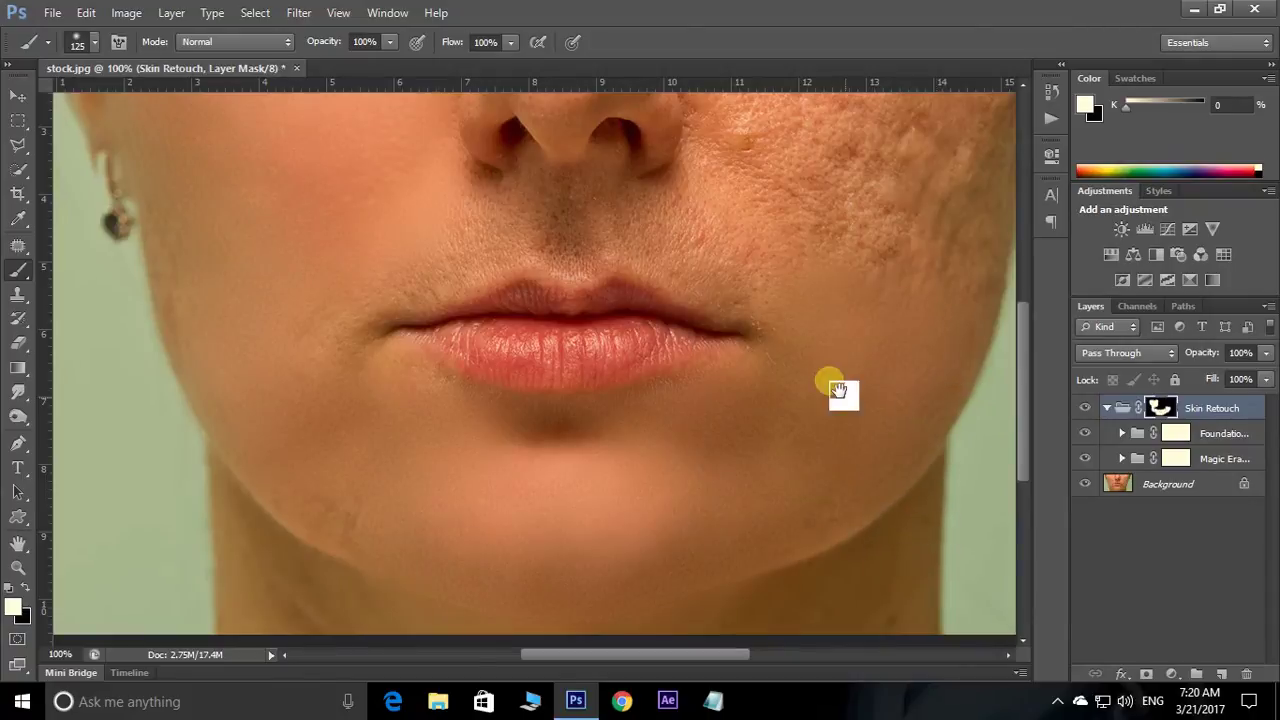
pyautogui.scroll(3, 837, 380)
pyautogui.press('[')
pyautogui.press('[')
pyautogui.press('[')
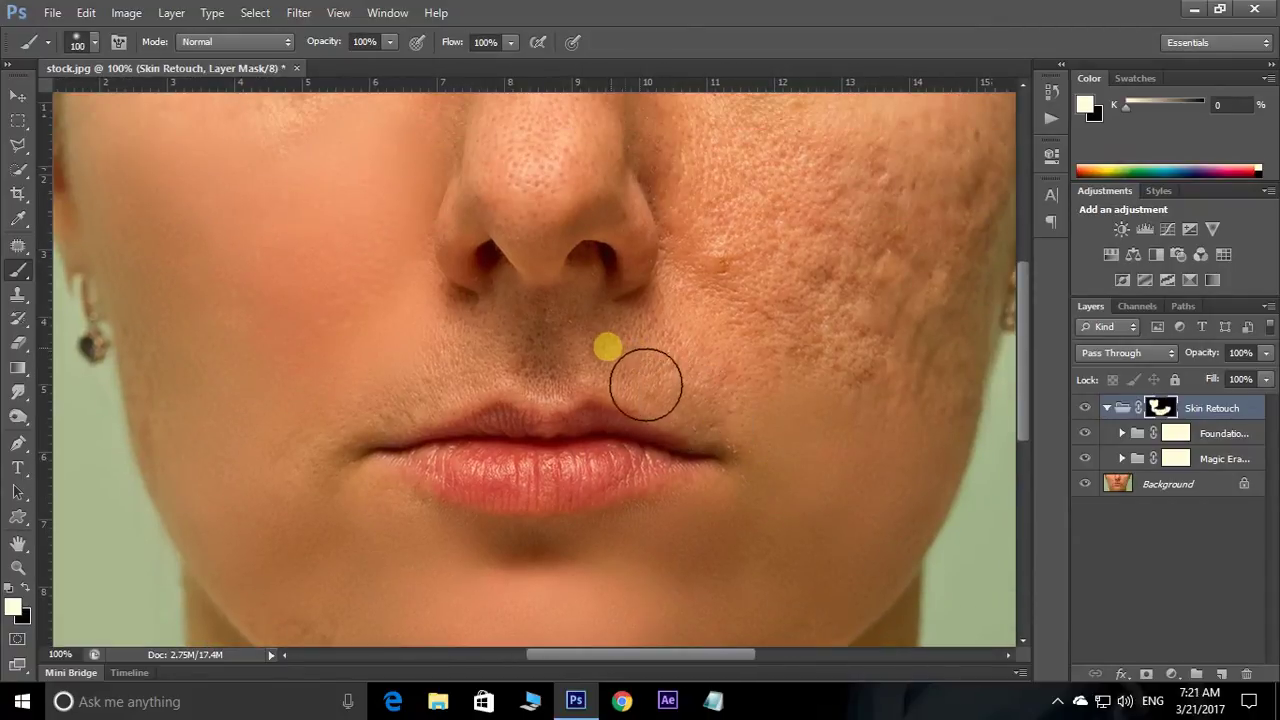
pyautogui.moveTo(649, 380)
pyautogui.mouseDown()
pyautogui.moveTo(551, 371)
pyautogui.moveTo(400, 414)
pyautogui.moveTo(337, 486)
pyautogui.moveTo(486, 409)
pyautogui.moveTo(517, 346)
pyautogui.moveTo(557, 346)
pyautogui.moveTo(566, 389)
pyautogui.moveTo(589, 400)
pyautogui.moveTo(656, 372)
pyautogui.mouseUp()
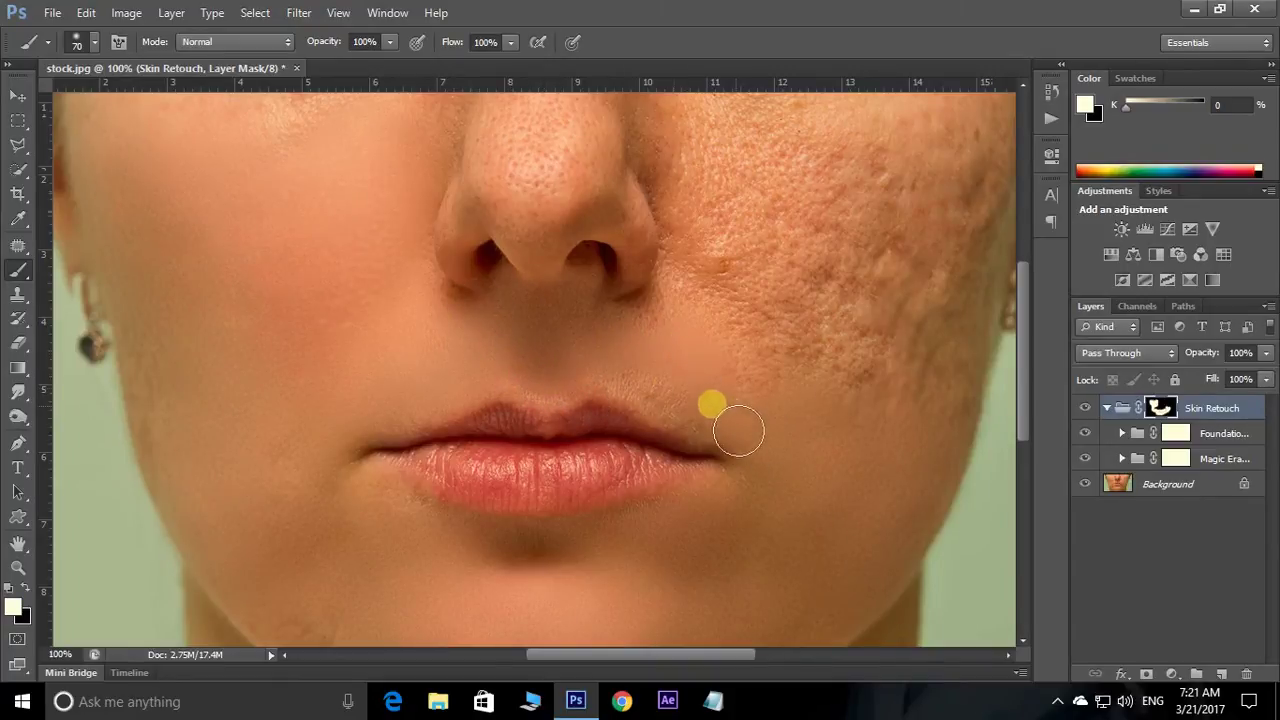
# Reveal smoothing on the right cheek, nose and left cheek, then check the jaw and ears
pyautogui.moveTo(785, 321)
pyautogui.mouseDown()
pyautogui.moveTo(797, 383)
pyautogui.moveTo(710, 487)
pyautogui.mouseUp()
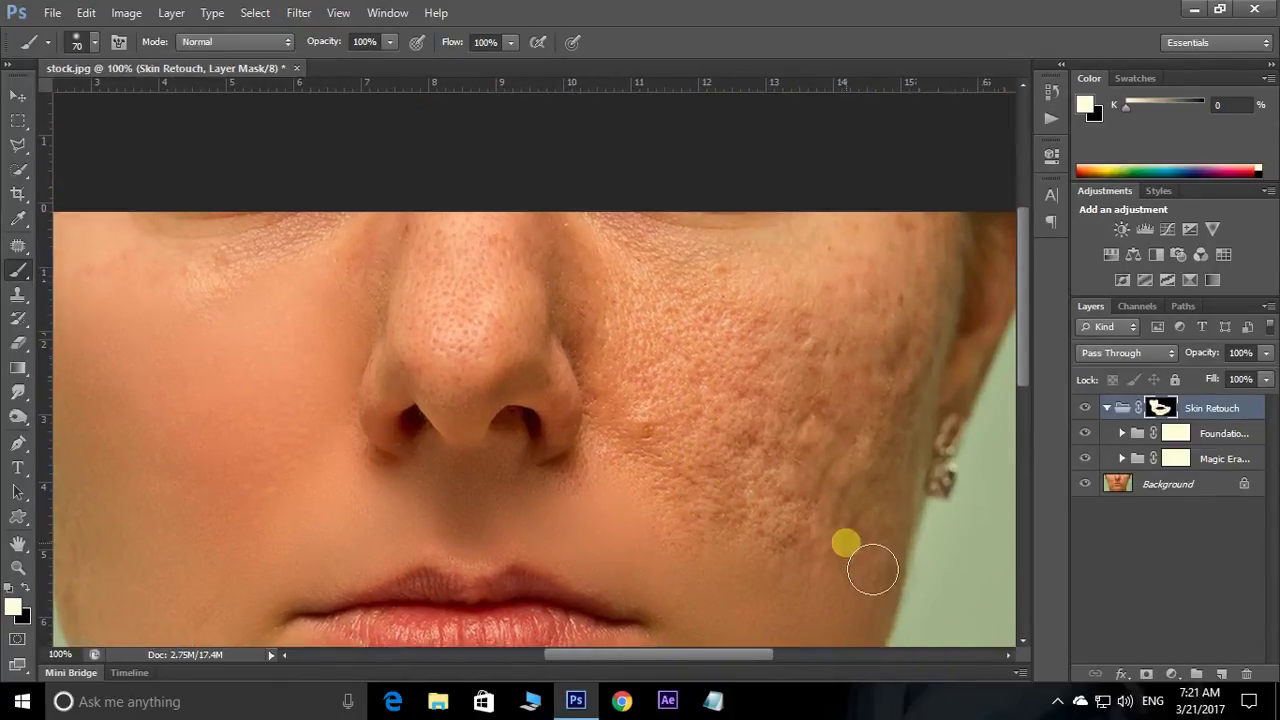
pyautogui.moveTo(852, 566)
pyautogui.mouseDown()
pyautogui.moveTo(806, 474)
pyautogui.moveTo(628, 497)
pyautogui.moveTo(766, 491)
pyautogui.moveTo(938, 296)
pyautogui.moveTo(653, 376)
pyautogui.moveTo(708, 291)
pyautogui.mouseUp()
pyautogui.moveTo(712, 418)
pyautogui.mouseDown()
pyautogui.moveTo(600, 366)
pyautogui.moveTo(486, 343)
pyautogui.moveTo(463, 420)
pyautogui.moveTo(466, 286)
pyautogui.moveTo(517, 320)
pyautogui.moveTo(511, 450)
pyautogui.mouseUp()
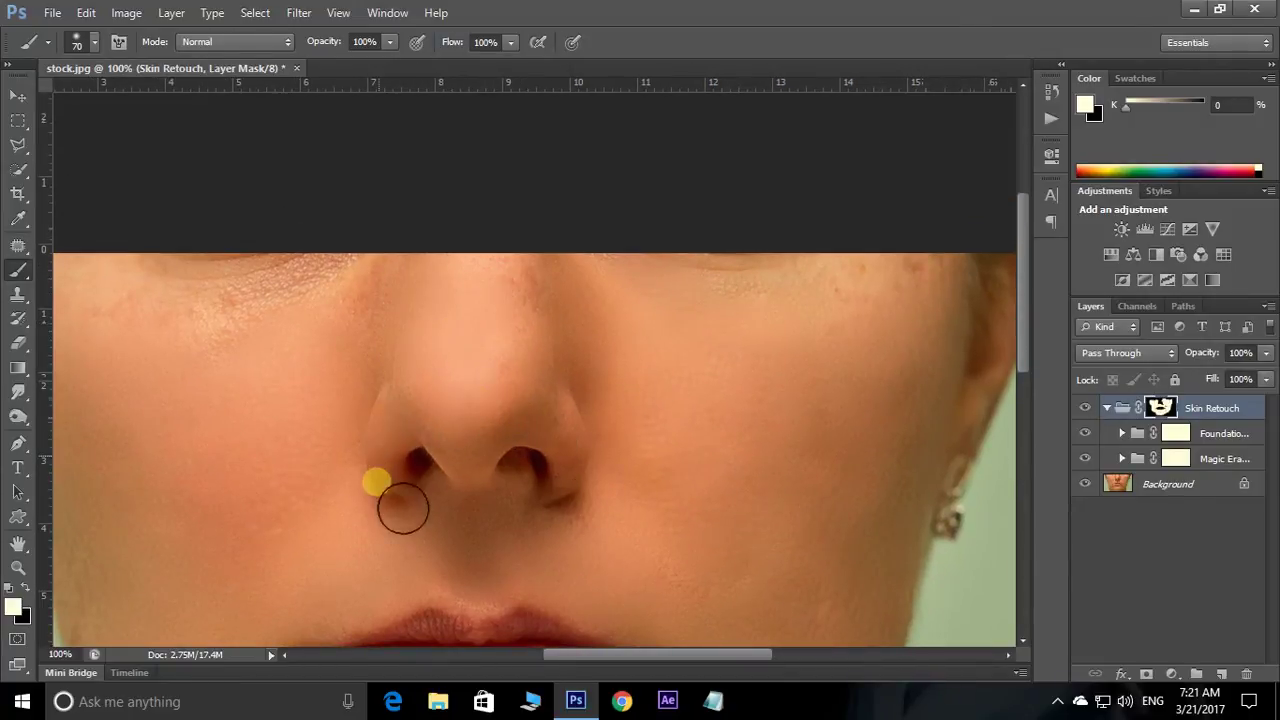
pyautogui.moveTo(484, 358); pyautogui.dragTo(496, 386)
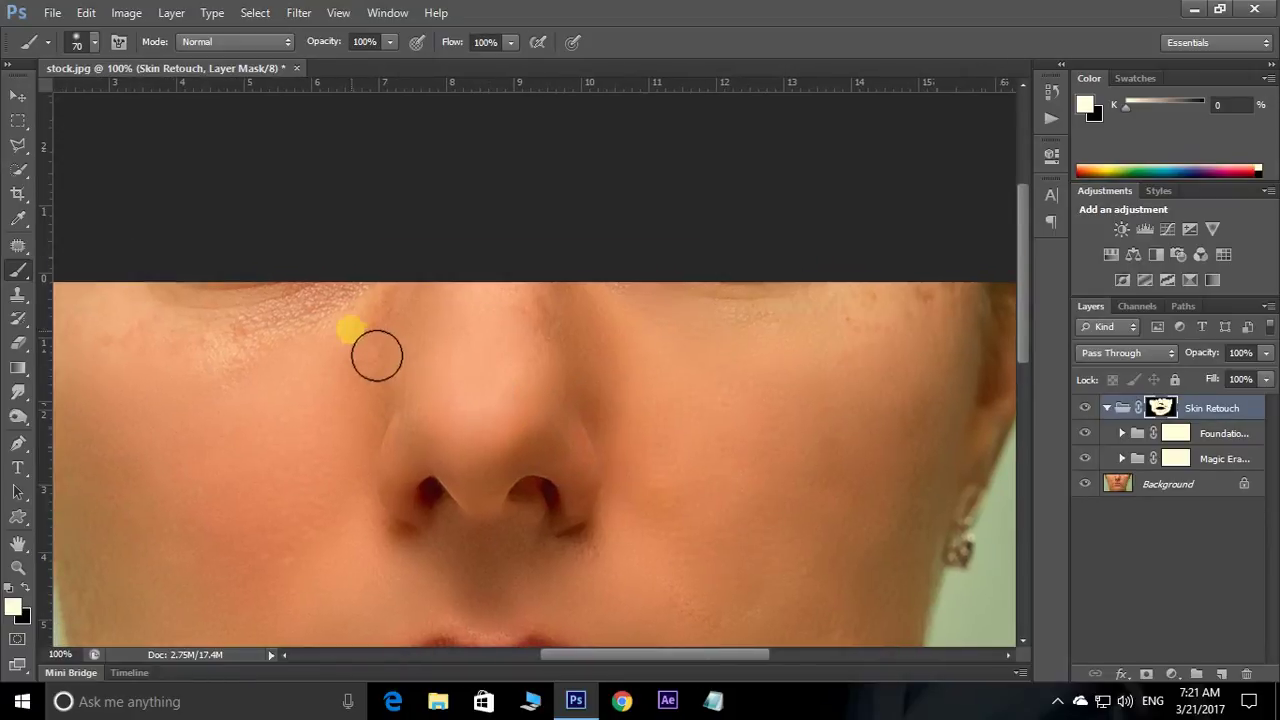
pyautogui.moveTo(374, 354)
pyautogui.mouseDown()
pyautogui.moveTo(149, 357)
pyautogui.moveTo(397, 306)
pyautogui.moveTo(358, 376)
pyautogui.mouseUp()
pyautogui.moveTo(949, 420)
pyautogui.mouseDown()
pyautogui.moveTo(814, 457)
pyautogui.moveTo(820, 441)
pyautogui.mouseUp()
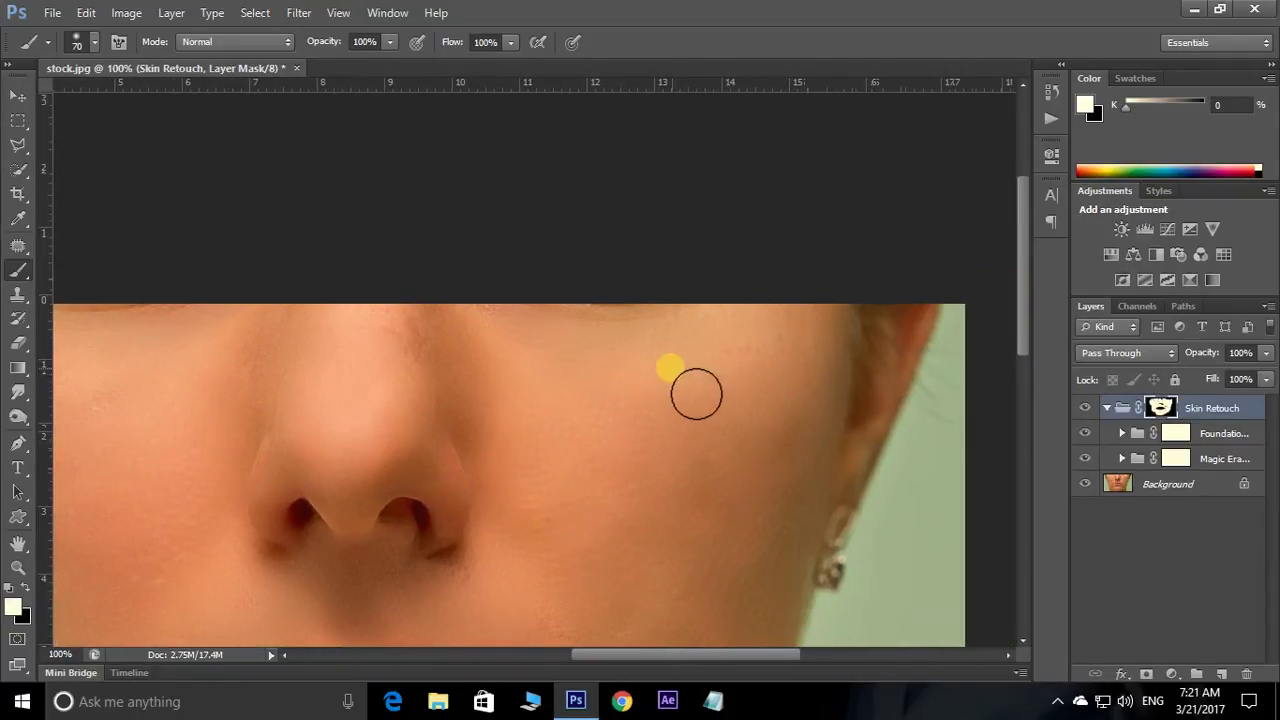
pyautogui.moveTo(420, 489); pyautogui.dragTo(567, 398)
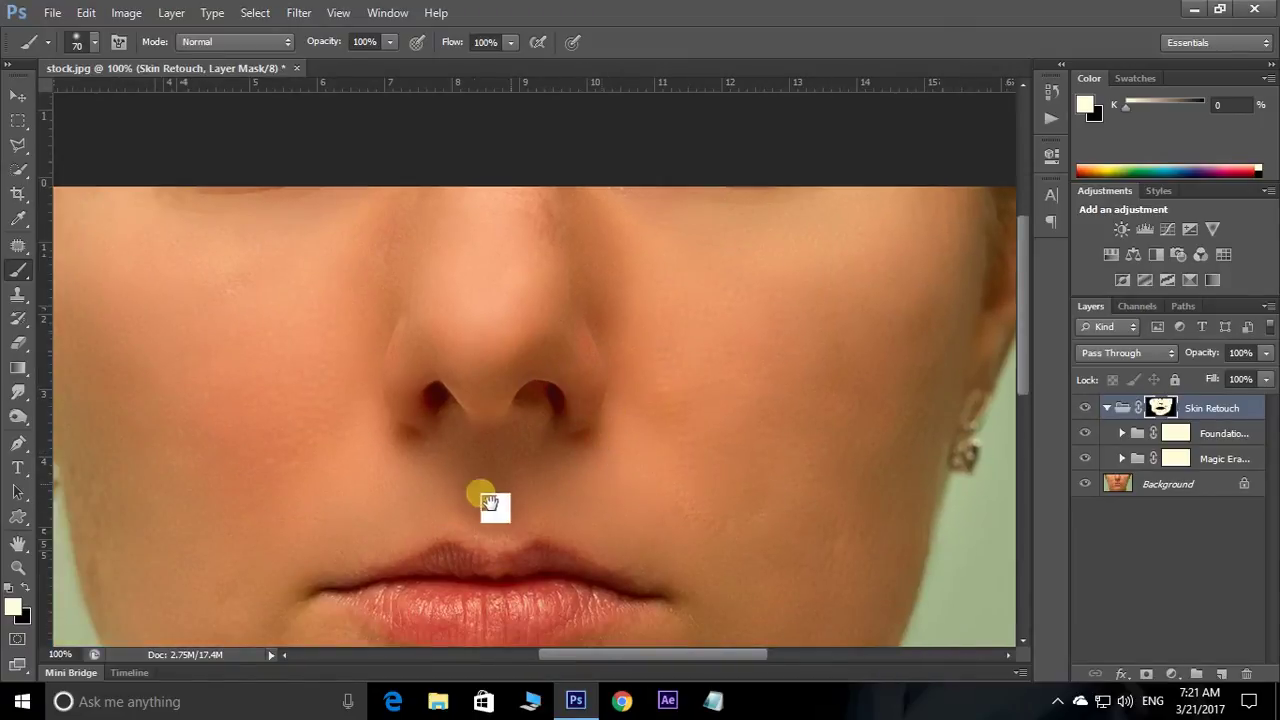
pyautogui.moveTo(491, 509)
pyautogui.mouseDown()
pyautogui.moveTo(566, 366)
pyautogui.moveTo(537, 363)
pyautogui.mouseUp()
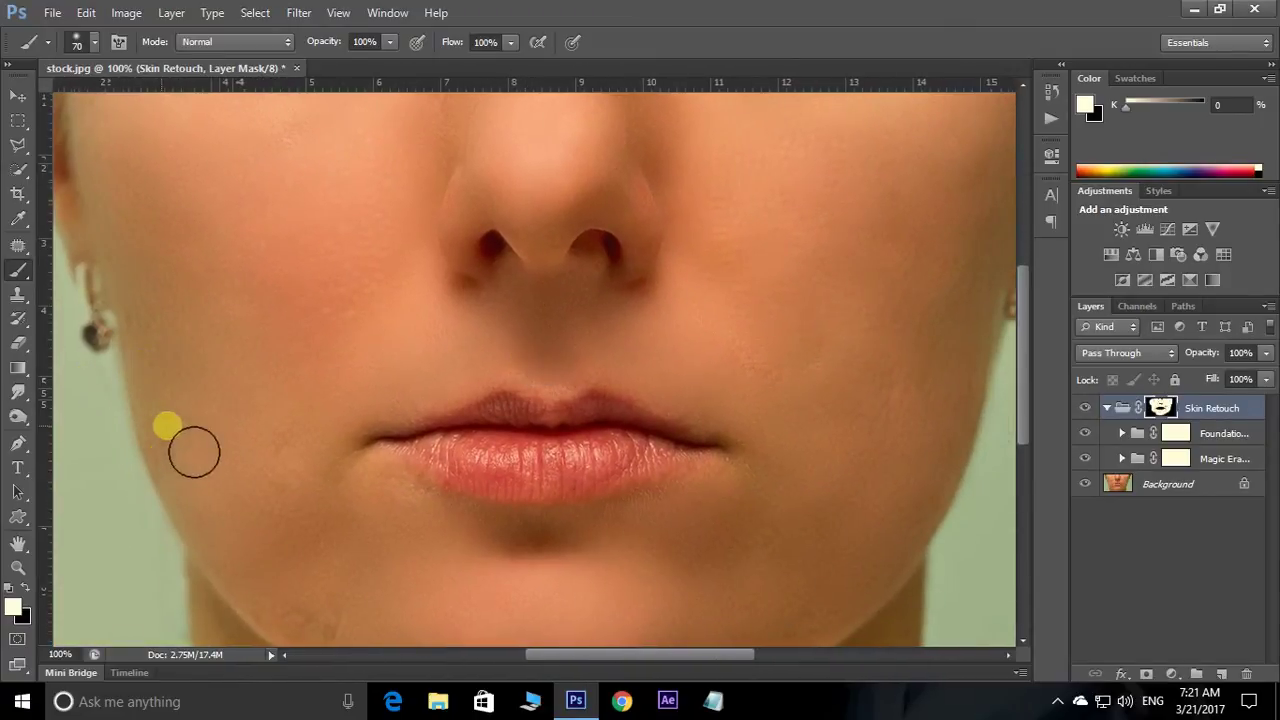
pyautogui.moveTo(484, 423); pyautogui.dragTo(418, 414)
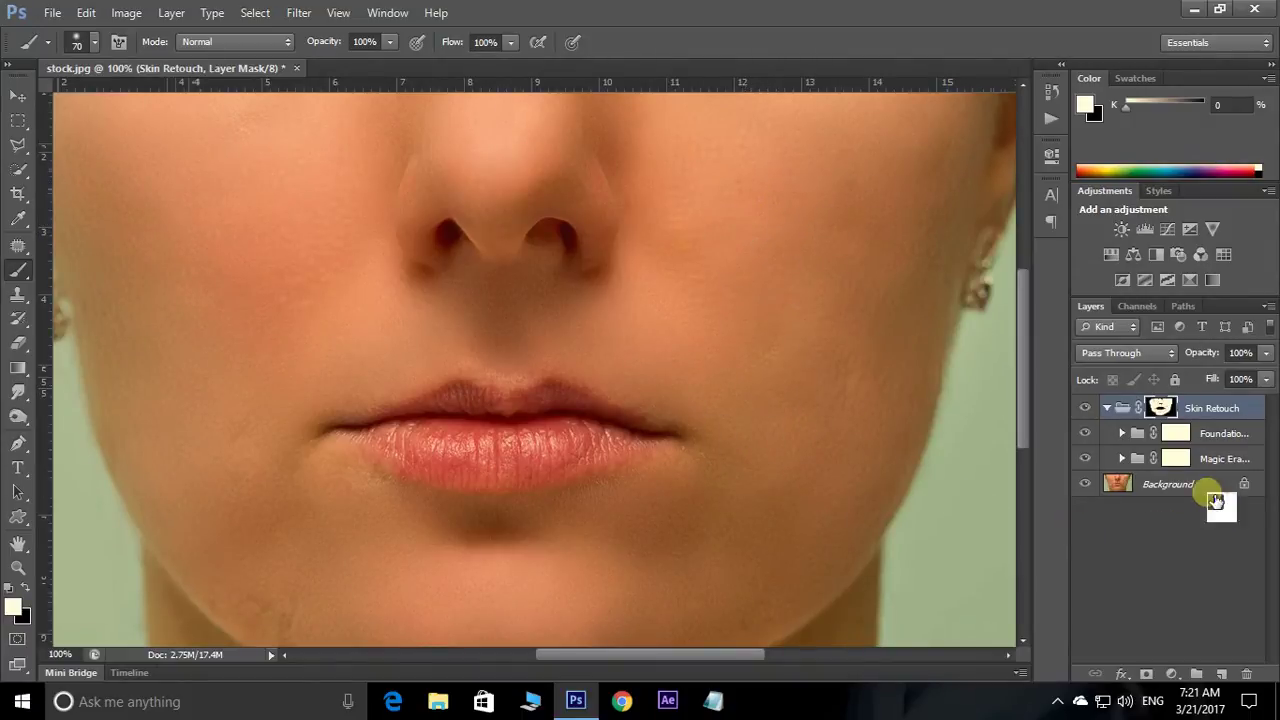
pyautogui.moveTo(1216, 501)
pyautogui.mouseDown()
pyautogui.moveTo(1146, 466)
pyautogui.moveTo(1190, 464)
pyautogui.mouseUp()
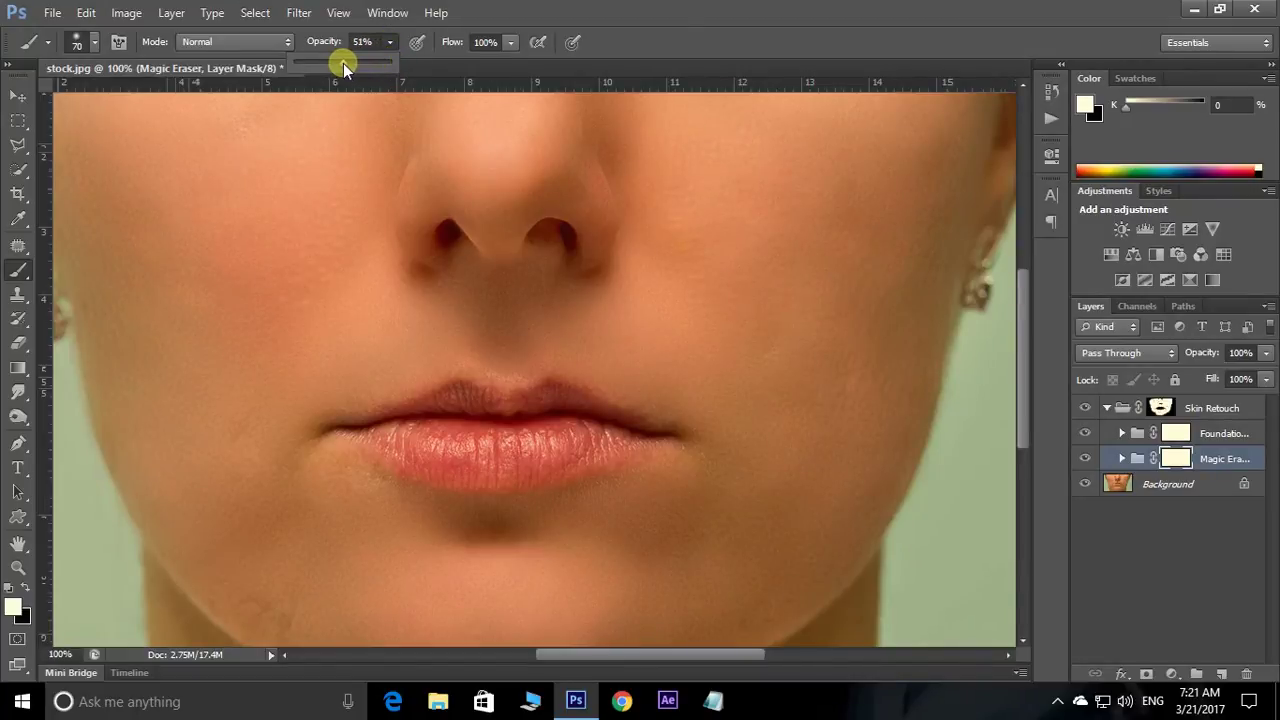
# Set brush opacity to 50% with black and partly hide the Magic Eraser retouch on the left cheek
pyautogui.moveTo(1176, 458)
pyautogui.mouseDown()
pyautogui.moveTo(1208, 458)
pyautogui.moveTo(1186, 468)
pyautogui.mouseUp()
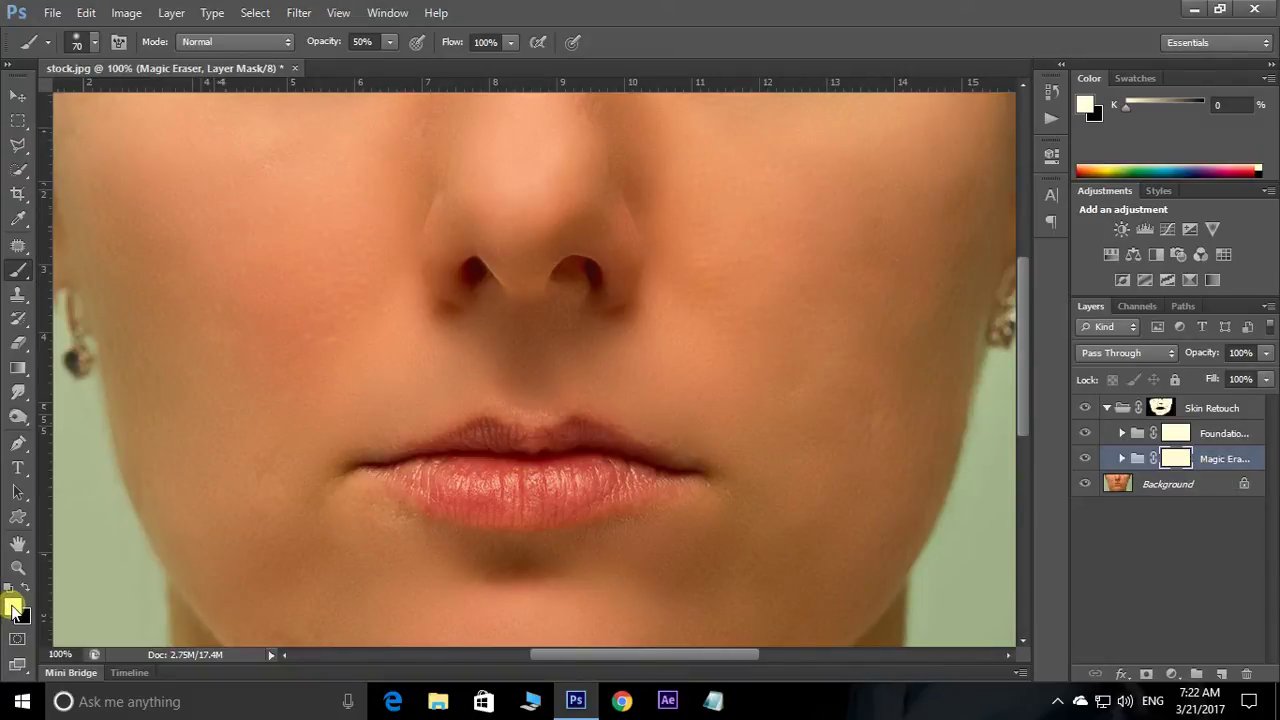
pyautogui.press('x')
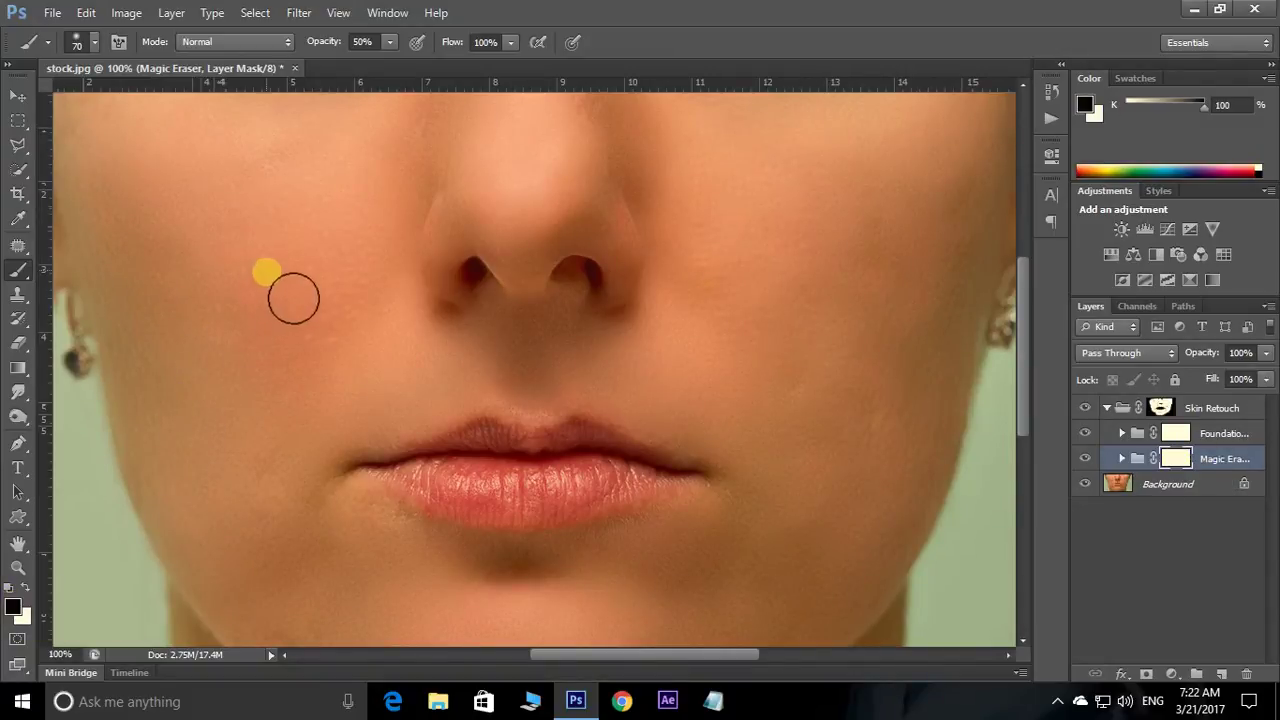
pyautogui.moveTo(324, 364)
pyautogui.mouseDown()
pyautogui.moveTo(397, 297)
pyautogui.moveTo(300, 396)
pyautogui.moveTo(386, 345)
pyautogui.moveTo(357, 374)
pyautogui.moveTo(409, 366)
pyautogui.moveTo(429, 335)
pyautogui.moveTo(335, 393)
pyautogui.moveTo(280, 386)
pyautogui.moveTo(260, 349)
pyautogui.moveTo(311, 271)
pyautogui.moveTo(430, 305)
pyautogui.moveTo(469, 299)
pyautogui.mouseUp()
pyautogui.scroll(2, 381, 334)
pyautogui.scroll(-3, 349, 380)
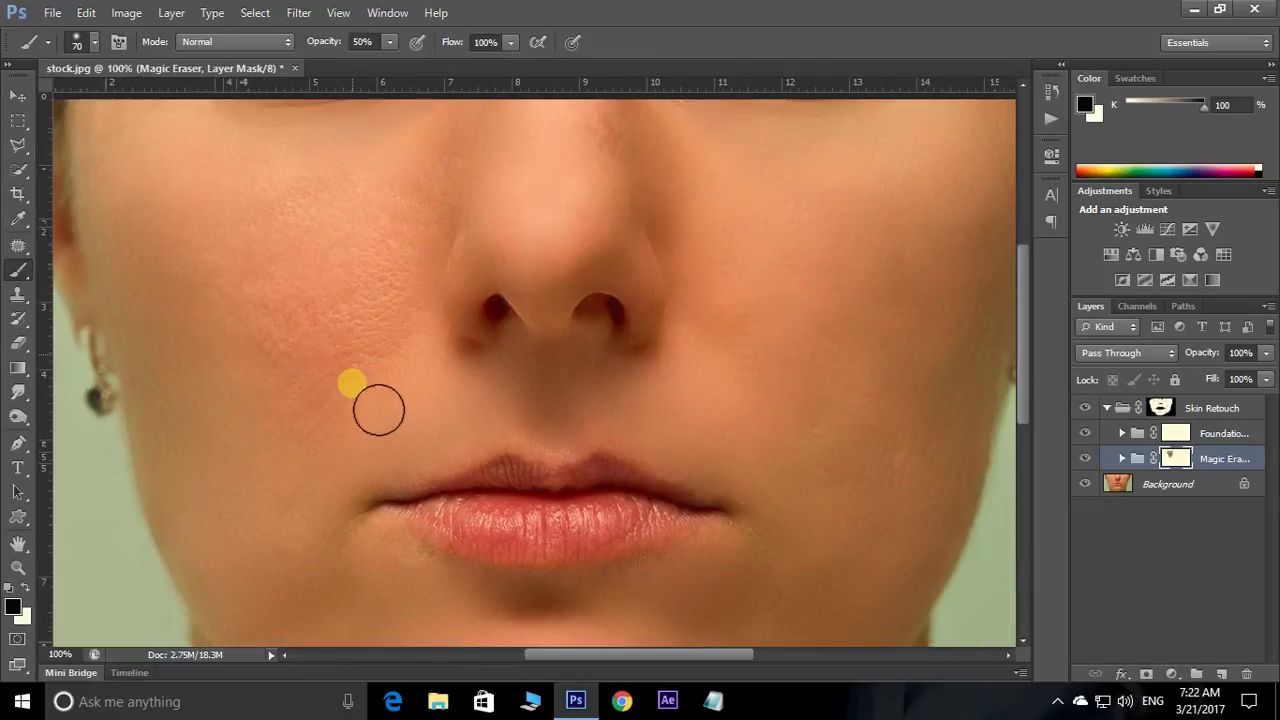
pyautogui.moveTo(419, 400); pyautogui.dragTo(423, 300)
pyautogui.moveTo(480, 265)
pyautogui.mouseDown()
pyautogui.moveTo(457, 314)
pyautogui.moveTo(486, 351)
pyautogui.moveTo(570, 378)
pyautogui.mouseUp()
# Partly hide the retouch along the nose bridge, both cheeks and above the upper lip
pyautogui.moveTo(533, 323)
pyautogui.mouseDown()
pyautogui.moveTo(520, 271)
pyautogui.moveTo(557, 288)
pyautogui.mouseUp()
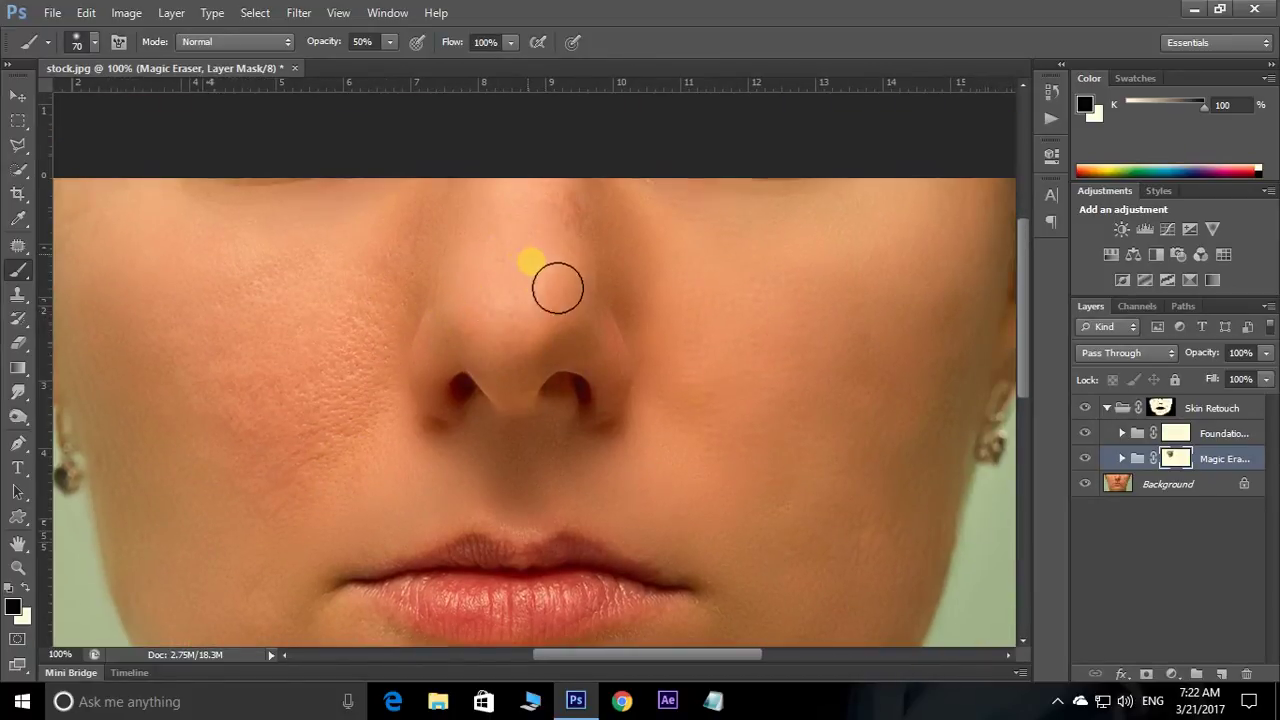
pyautogui.moveTo(601, 331)
pyautogui.mouseDown()
pyautogui.moveTo(386, 309)
pyautogui.moveTo(311, 354)
pyautogui.moveTo(344, 385)
pyautogui.moveTo(386, 306)
pyautogui.moveTo(200, 260)
pyautogui.moveTo(188, 294)
pyautogui.moveTo(323, 486)
pyautogui.moveTo(266, 520)
pyautogui.moveTo(317, 540)
pyautogui.mouseUp()
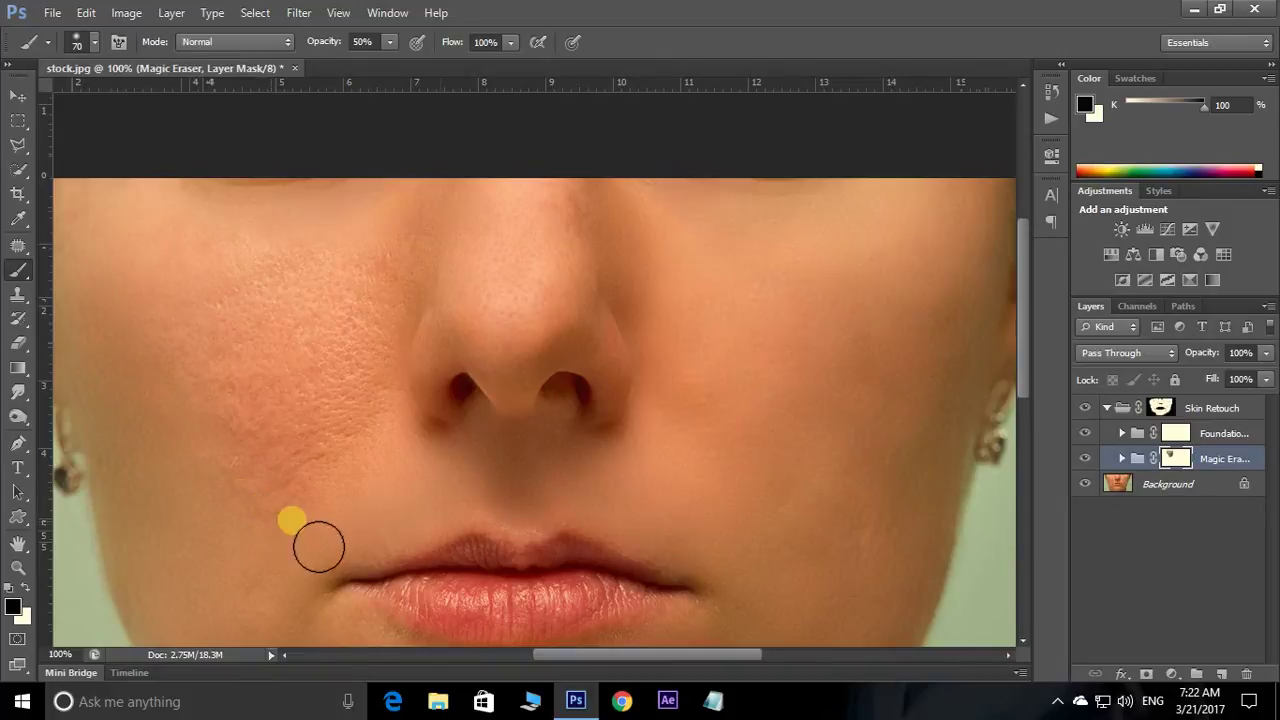
pyautogui.moveTo(591, 517)
pyautogui.mouseDown()
pyautogui.moveTo(549, 487)
pyautogui.moveTo(523, 509)
pyautogui.mouseUp()
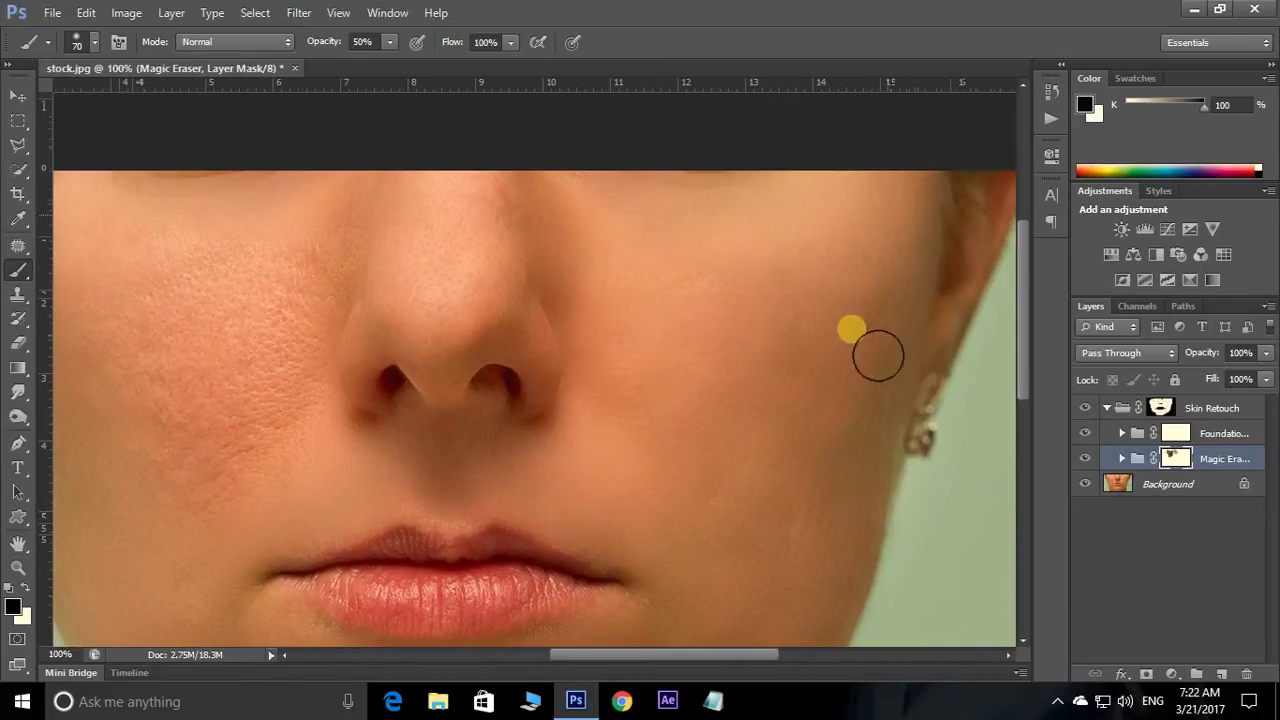
pyautogui.moveTo(822, 463)
pyautogui.mouseDown()
pyautogui.moveTo(660, 417)
pyautogui.moveTo(643, 340)
pyautogui.moveTo(751, 380)
pyautogui.moveTo(739, 344)
pyautogui.moveTo(703, 406)
pyautogui.moveTo(660, 411)
pyautogui.moveTo(637, 294)
pyautogui.moveTo(683, 271)
pyautogui.moveTo(720, 463)
pyautogui.moveTo(794, 500)
pyautogui.moveTo(759, 514)
pyautogui.moveTo(600, 366)
pyautogui.mouseUp()
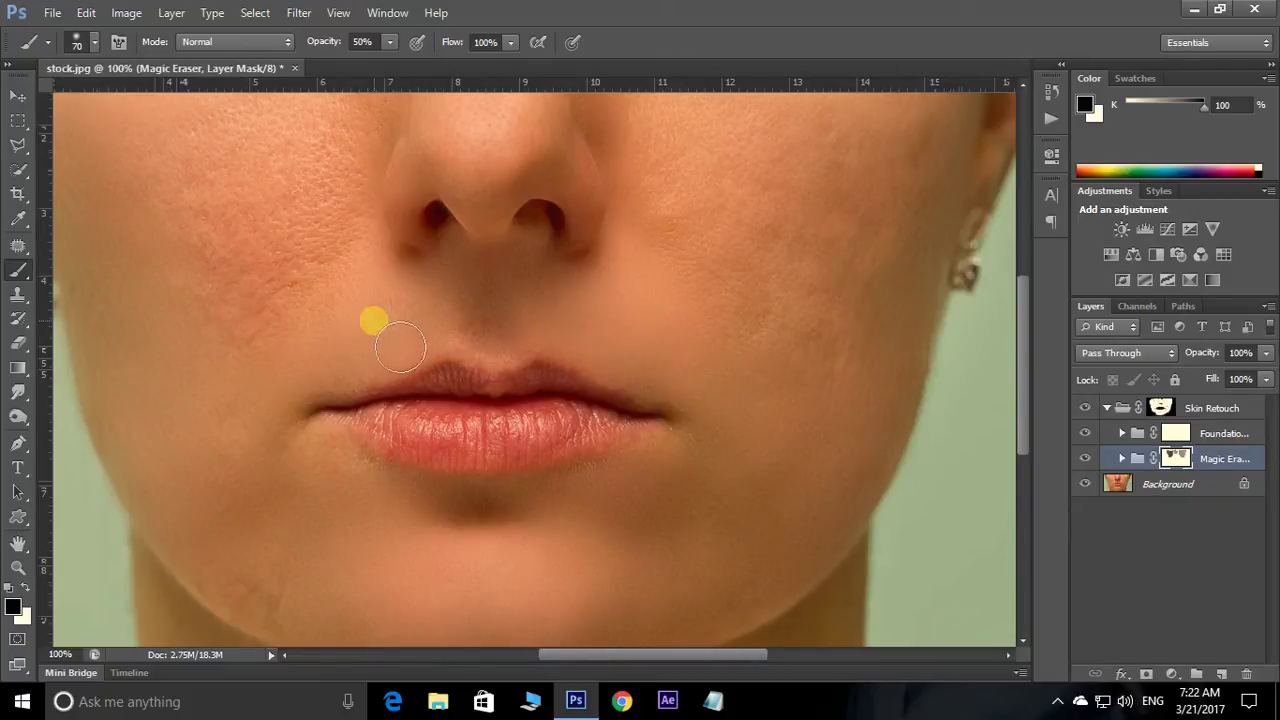
pyautogui.moveTo(322, 392)
pyautogui.mouseDown()
pyautogui.moveTo(535, 343)
pyautogui.moveTo(674, 380)
pyautogui.moveTo(666, 351)
pyautogui.moveTo(615, 317)
pyautogui.mouseUp()
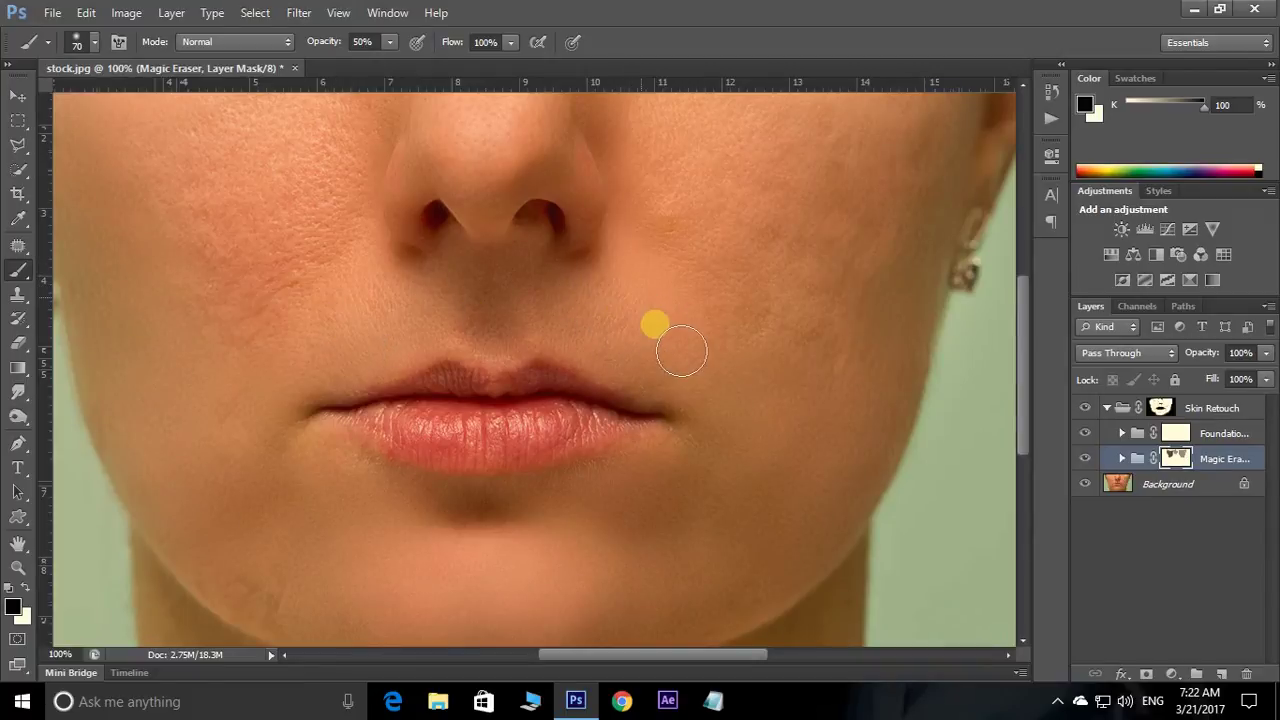
pyautogui.moveTo(605, 478); pyautogui.dragTo(586, 340)
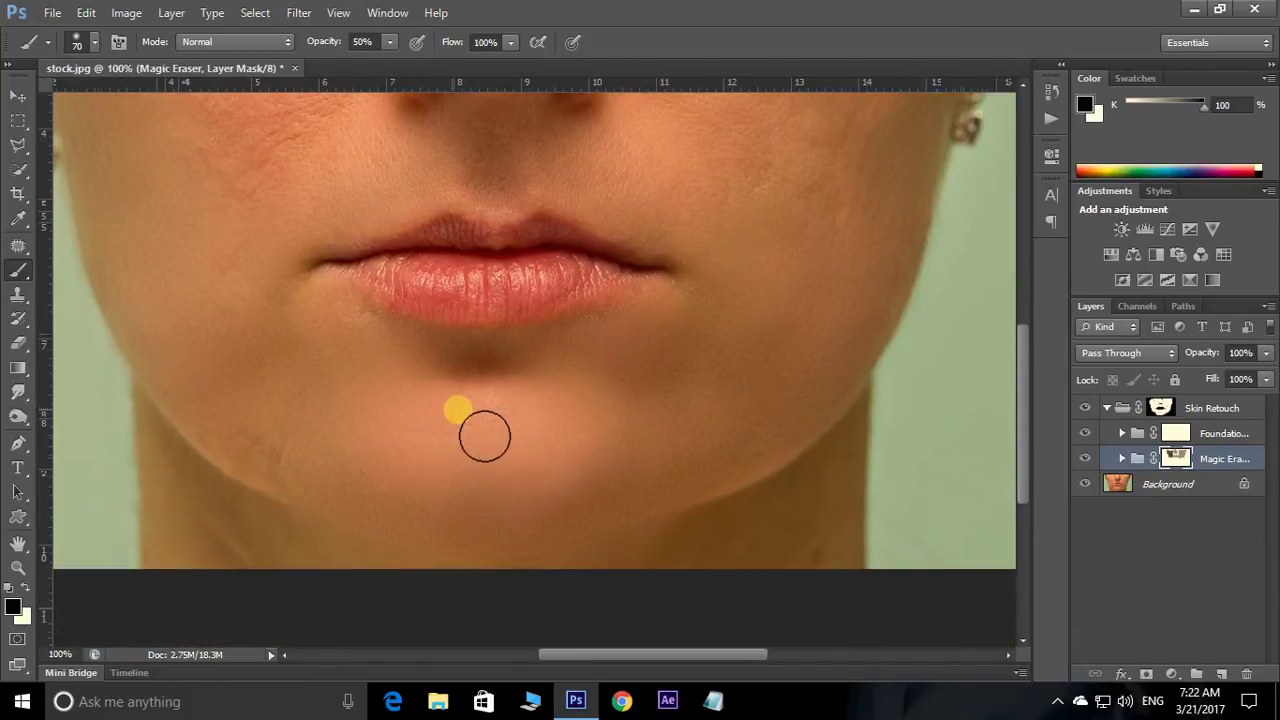
# Paint 50% black on the Magic Eraser mask over the chin and across the left cheek
pyautogui.moveTo(485, 437)
pyautogui.mouseDown()
pyautogui.moveTo(557, 434)
pyautogui.moveTo(517, 443)
pyautogui.moveTo(543, 443)
pyautogui.moveTo(503, 430)
pyautogui.mouseUp()
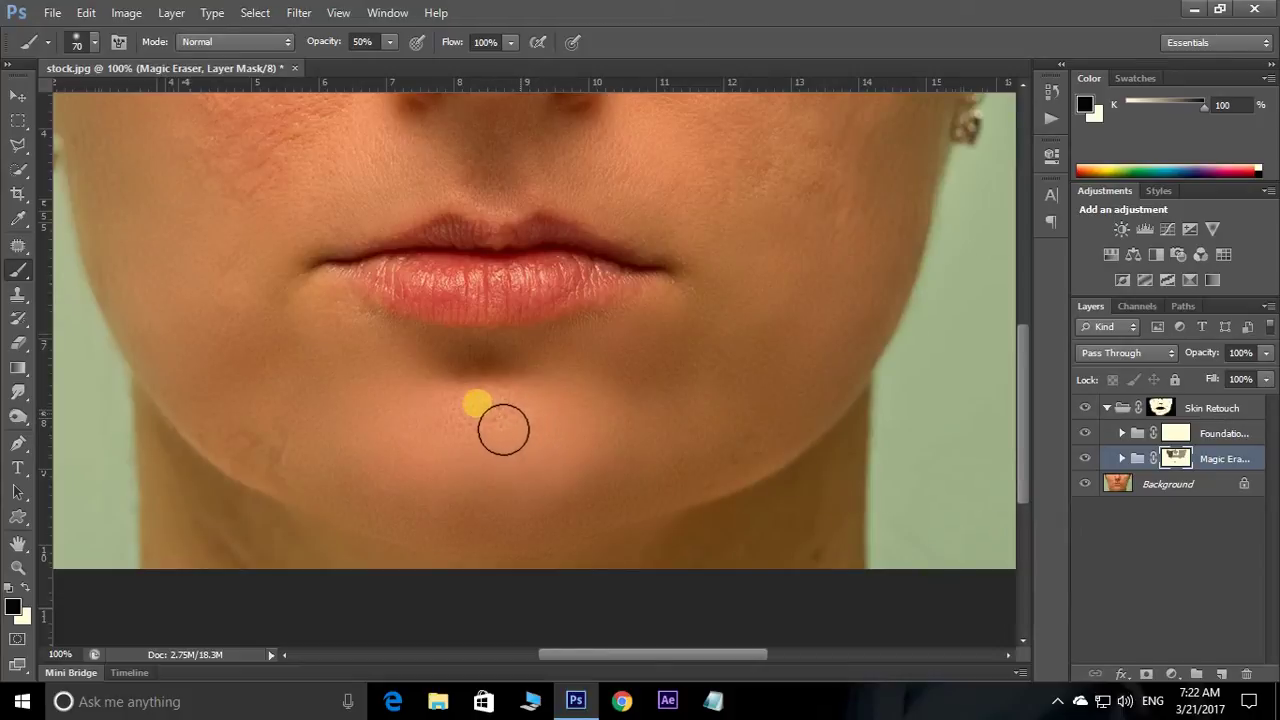
pyautogui.moveTo(657, 373)
pyautogui.mouseDown()
pyautogui.moveTo(541, 519)
pyautogui.moveTo(551, 489)
pyautogui.moveTo(531, 471)
pyautogui.moveTo(432, 483)
pyautogui.moveTo(446, 471)
pyautogui.mouseUp()
pyautogui.moveTo(773, 335)
pyautogui.mouseDown()
pyautogui.moveTo(750, 425)
pyautogui.moveTo(783, 425)
pyautogui.moveTo(671, 386)
pyautogui.moveTo(709, 489)
pyautogui.moveTo(836, 445)
pyautogui.moveTo(837, 400)
pyautogui.moveTo(777, 377)
pyautogui.moveTo(757, 416)
pyautogui.mouseUp()
pyautogui.moveTo(391, 387); pyautogui.dragTo(571, 343)
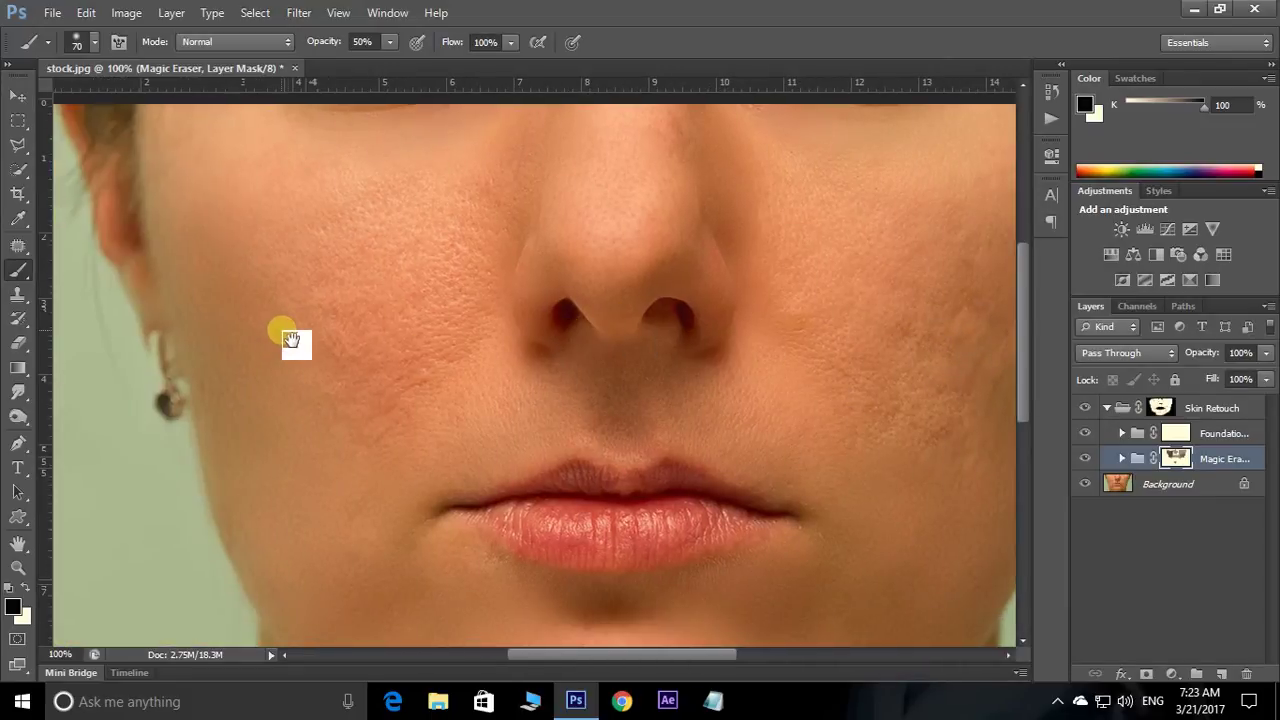
pyautogui.moveTo(254, 251)
pyautogui.mouseDown()
pyautogui.moveTo(326, 417)
pyautogui.moveTo(397, 472)
pyautogui.moveTo(334, 449)
pyautogui.moveTo(297, 383)
pyautogui.moveTo(317, 346)
pyautogui.moveTo(330, 401)
pyautogui.moveTo(320, 407)
pyautogui.mouseUp()
pyautogui.moveTo(329, 300)
pyautogui.mouseDown()
pyautogui.moveTo(226, 291)
pyautogui.moveTo(734, 366)
pyautogui.moveTo(760, 317)
pyautogui.moveTo(949, 286)
pyautogui.moveTo(737, 377)
pyautogui.moveTo(703, 423)
pyautogui.moveTo(703, 337)
pyautogui.mouseUp()
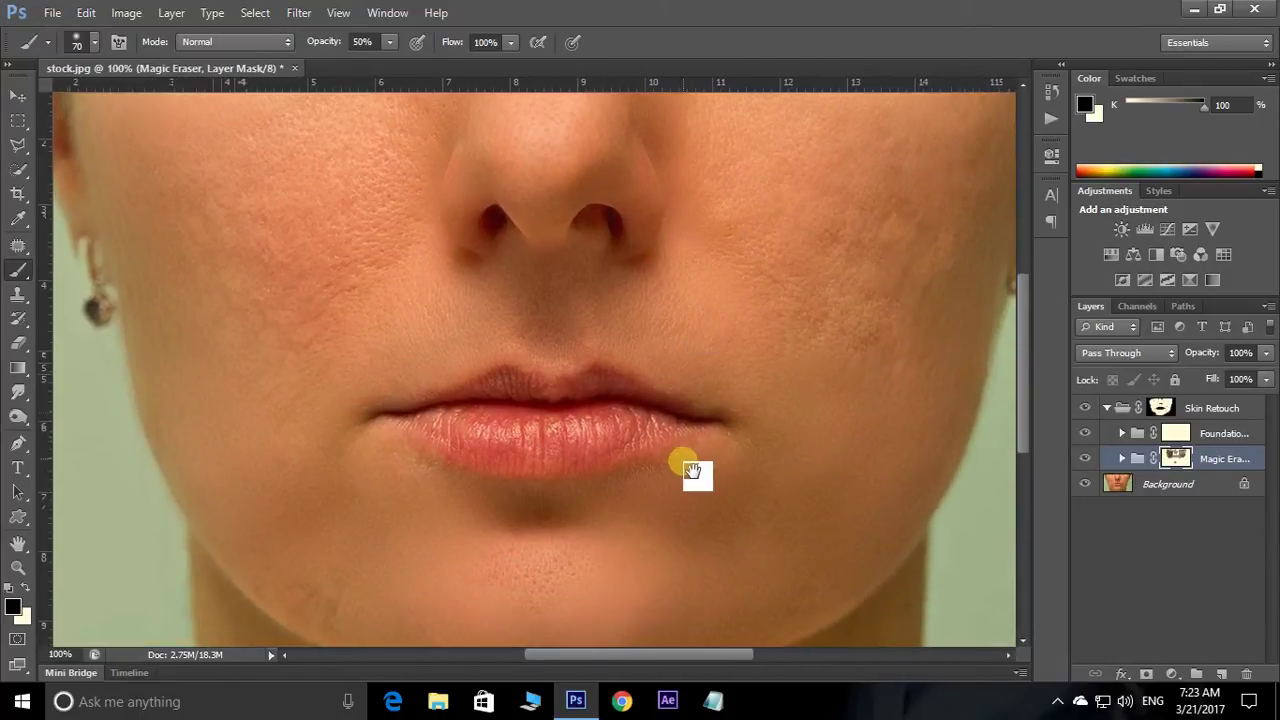
pyautogui.moveTo(692, 470); pyautogui.dragTo(698, 458)
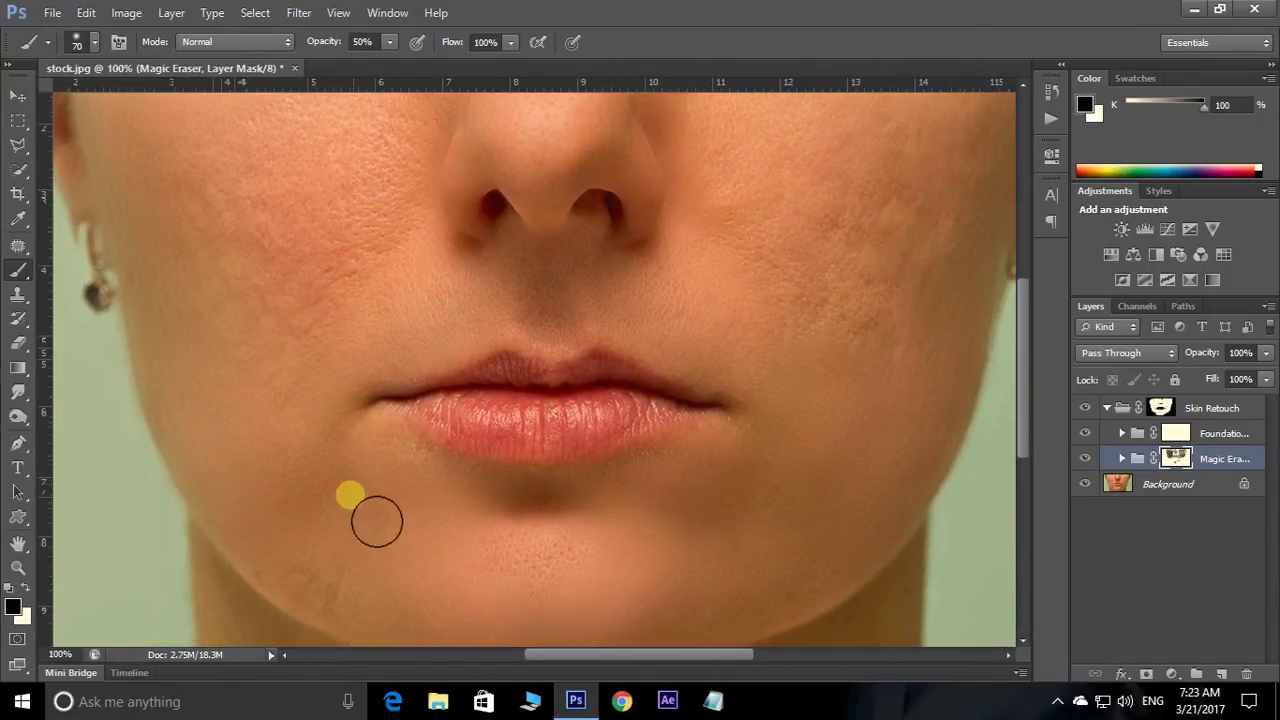
# Restore texture at both lip corners, above the upper lip and around the left nostril
pyautogui.moveTo(377, 521)
pyautogui.mouseDown()
pyautogui.moveTo(373, 444)
pyautogui.moveTo(363, 463)
pyautogui.mouseUp()
pyautogui.click(758, 464)
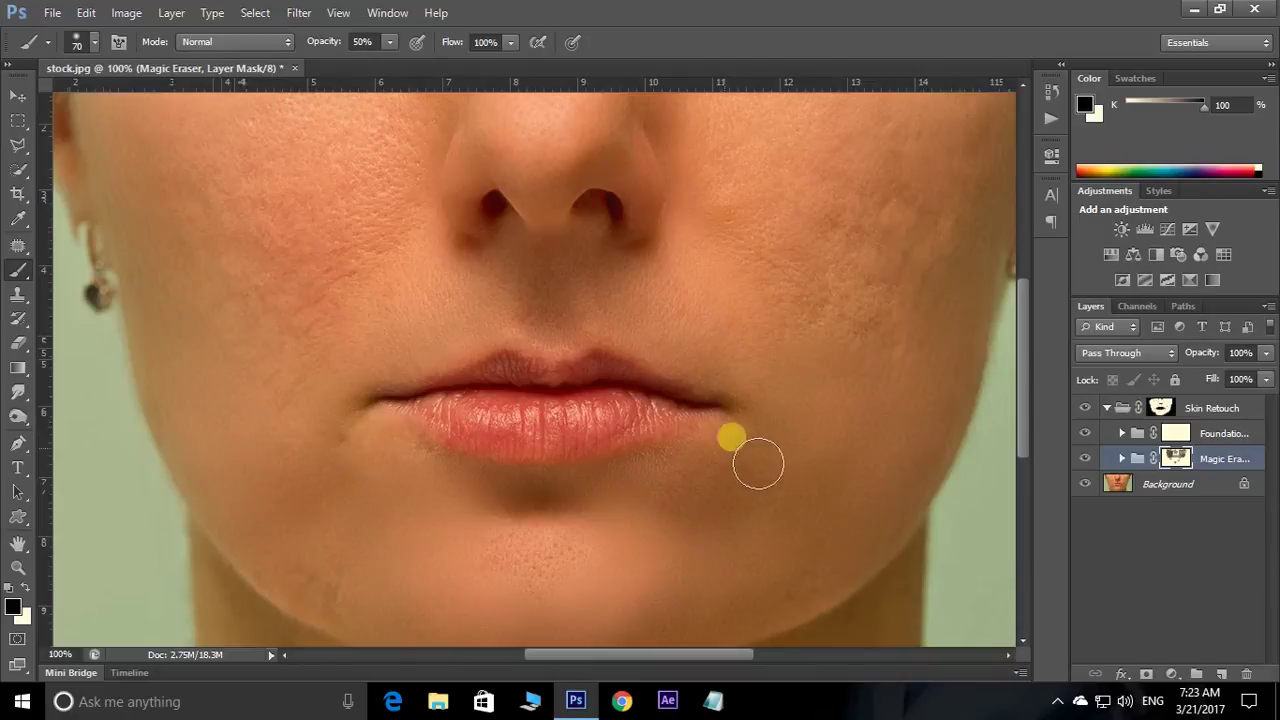
pyautogui.moveTo(776, 442); pyautogui.dragTo(751, 407)
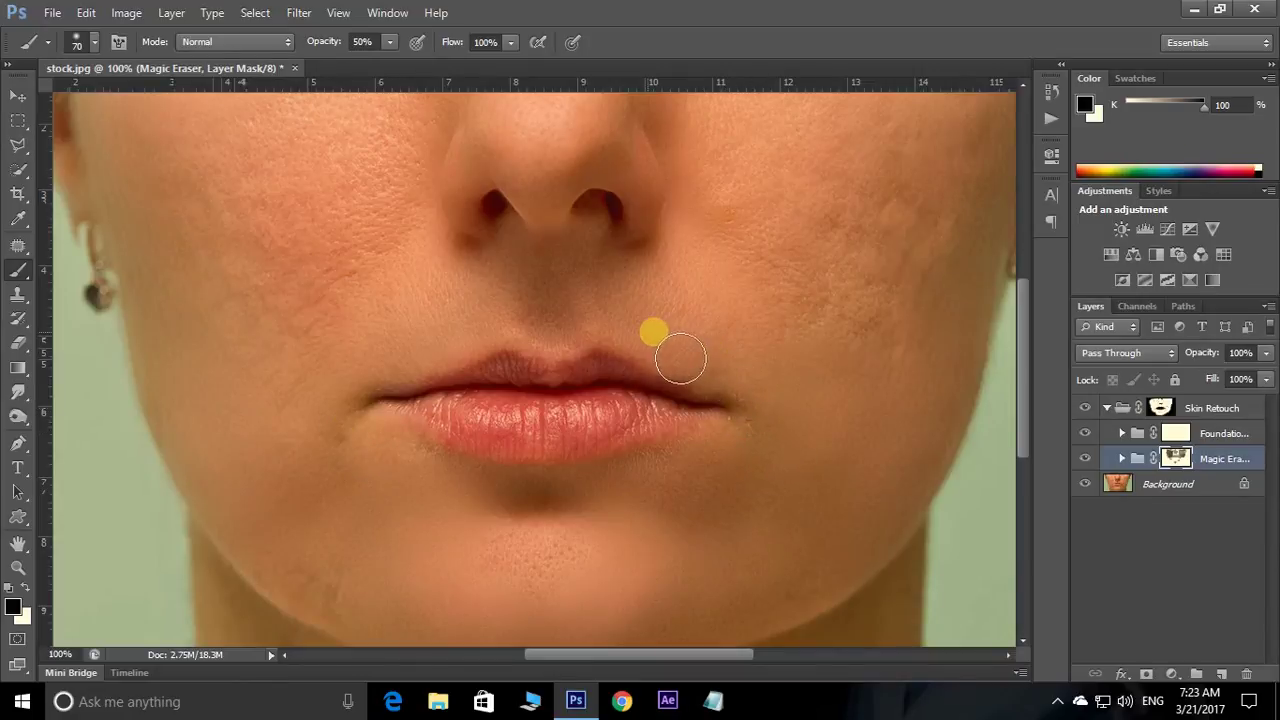
pyautogui.moveTo(778, 412)
pyautogui.mouseDown()
pyautogui.moveTo(740, 323)
pyautogui.moveTo(831, 374)
pyautogui.mouseUp()
pyautogui.click(446, 317)
pyautogui.moveTo(446, 317)
pyautogui.mouseDown()
pyautogui.moveTo(377, 354)
pyautogui.moveTo(417, 374)
pyautogui.moveTo(546, 346)
pyautogui.moveTo(536, 378)
pyautogui.mouseUp()
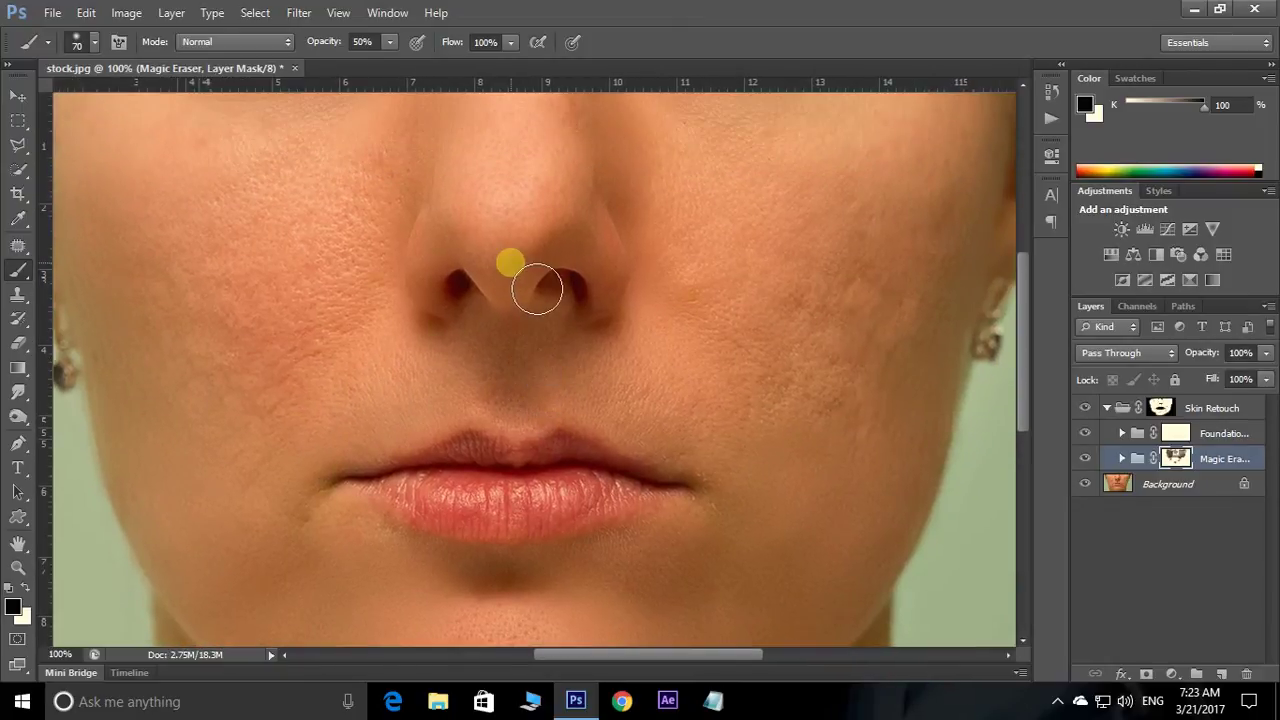
pyautogui.moveTo(496, 250); pyautogui.dragTo(437, 281)
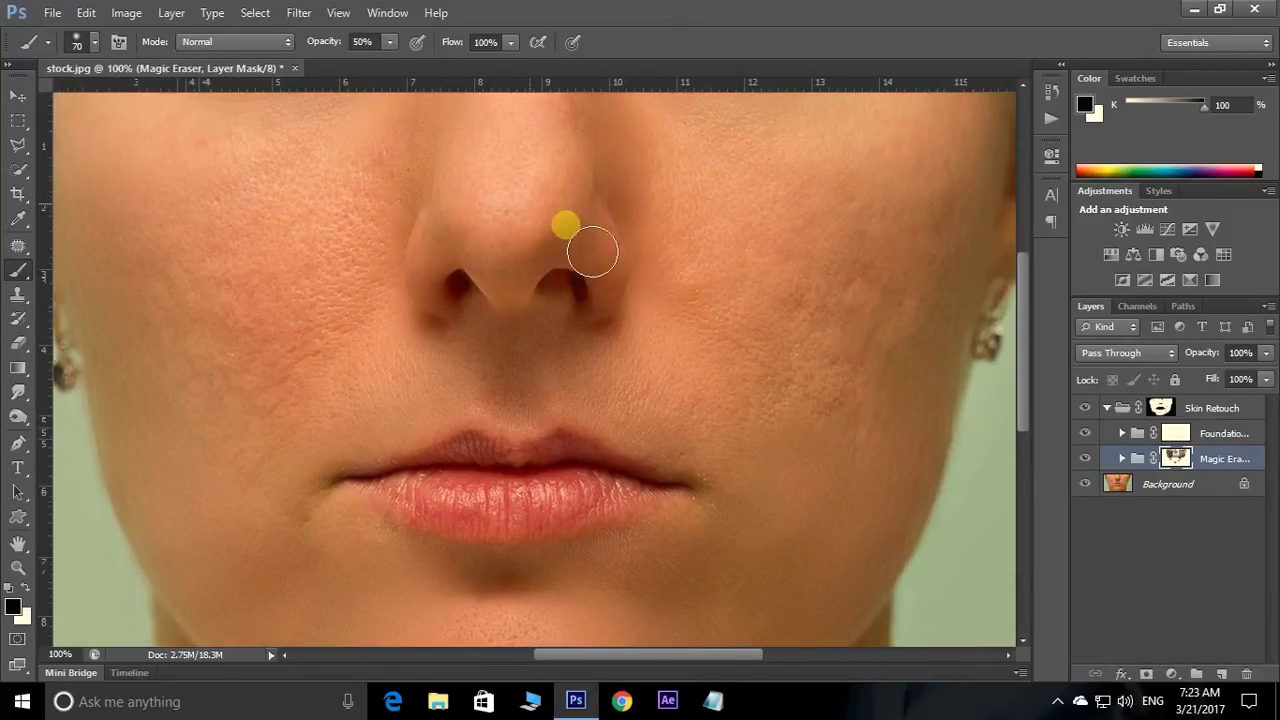
pyautogui.moveTo(624, 278)
pyautogui.mouseDown()
pyautogui.moveTo(543, 237)
pyautogui.moveTo(557, 228)
pyautogui.mouseUp()
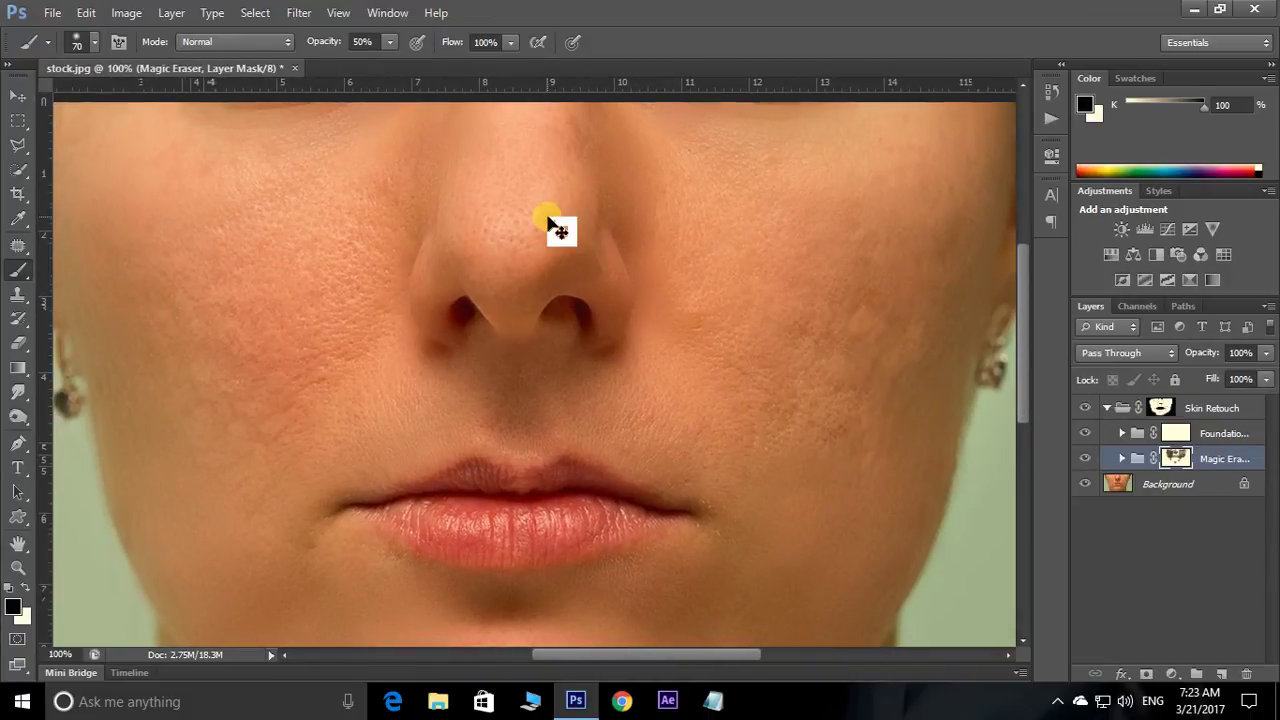
pyautogui.scroll(-1, 548, 220)
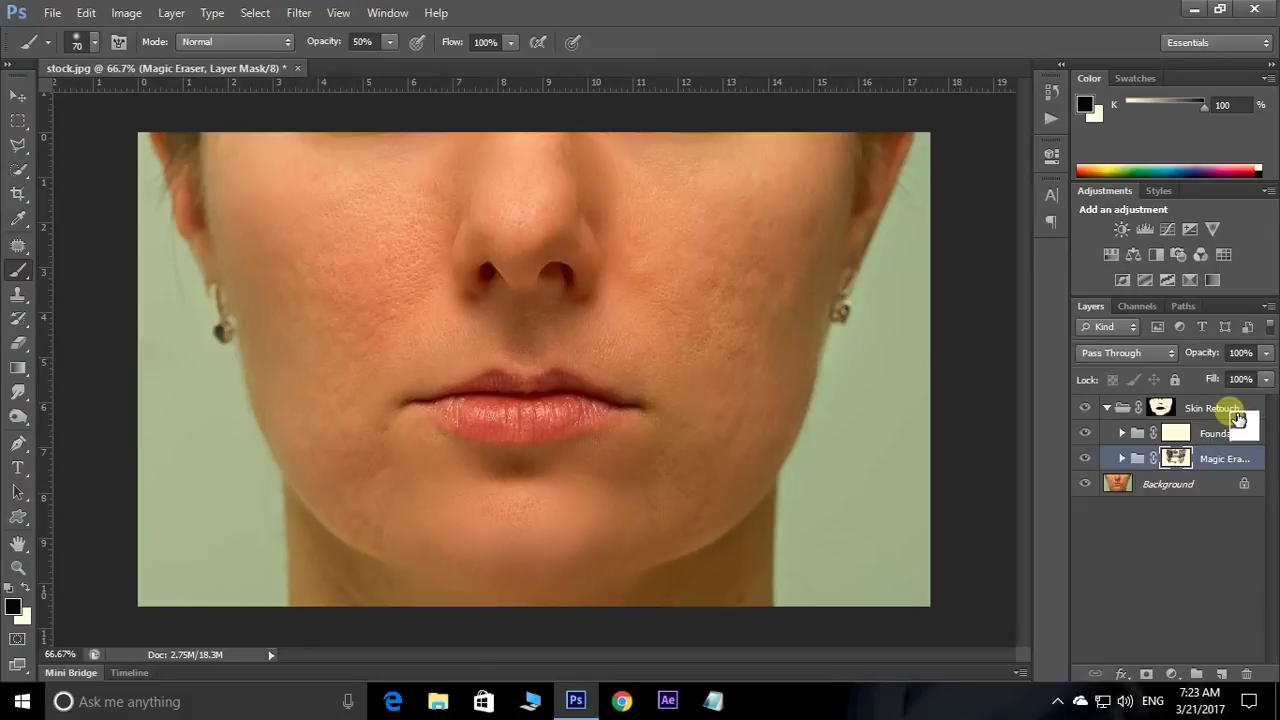
# Collect the retouch groups into Group 1 and toggle its visibility to compare before and after
pyautogui.moveTo(1232, 412); pyautogui.dragTo(1234, 450)
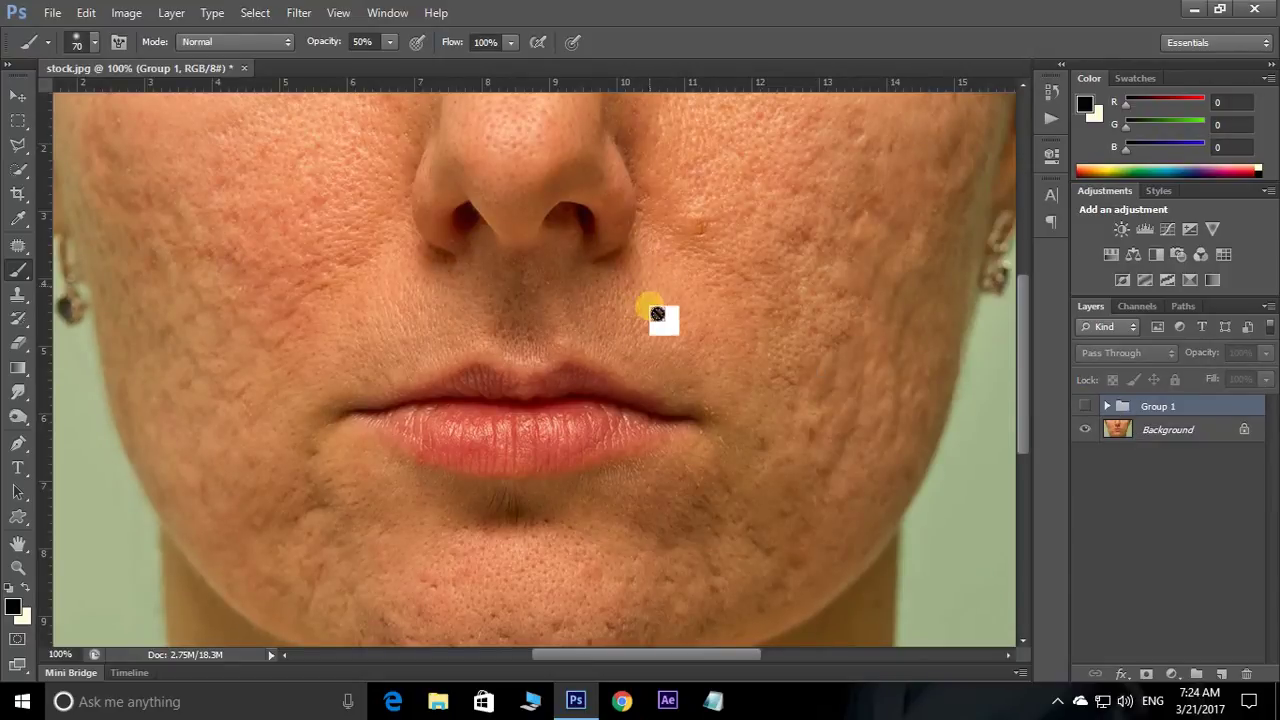
pyautogui.click(1085, 406)
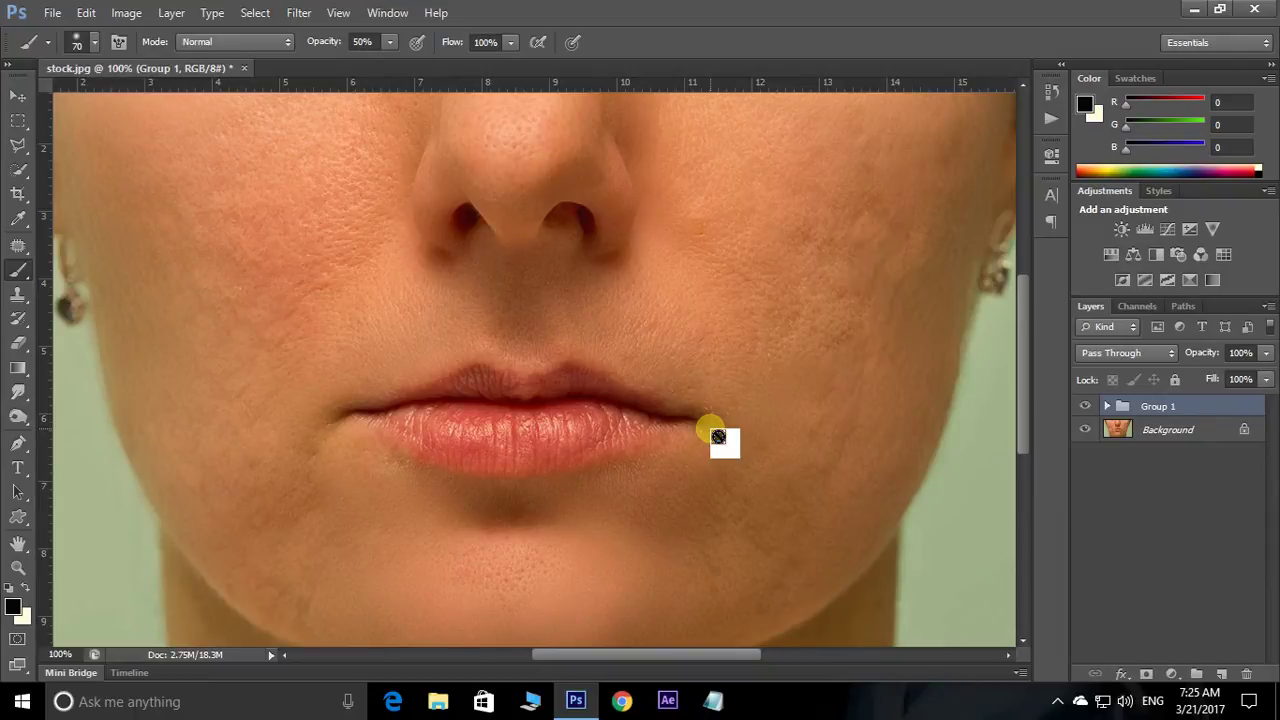
pyautogui.click(1086, 406)
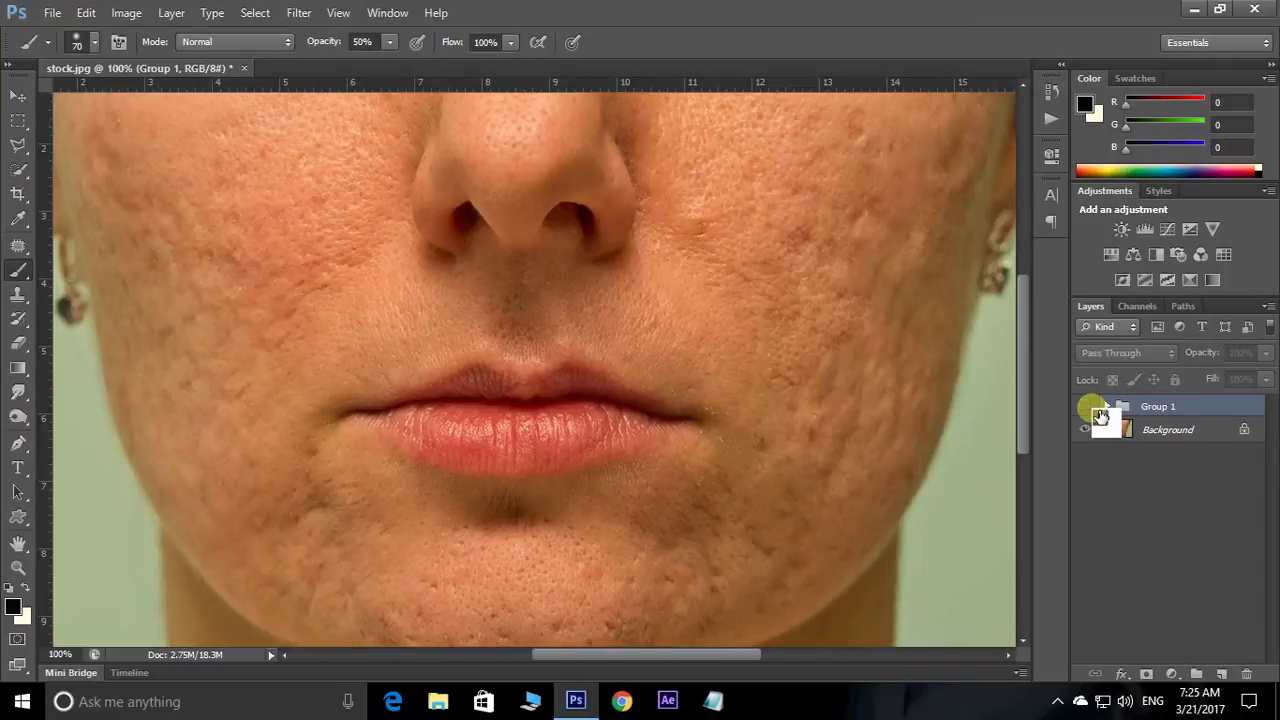
pyautogui.click(1090, 408)
# Zoom out to the whole photo and toggle Group 1 again, ending on the original
pyautogui.hotkey('ctrl', '-')
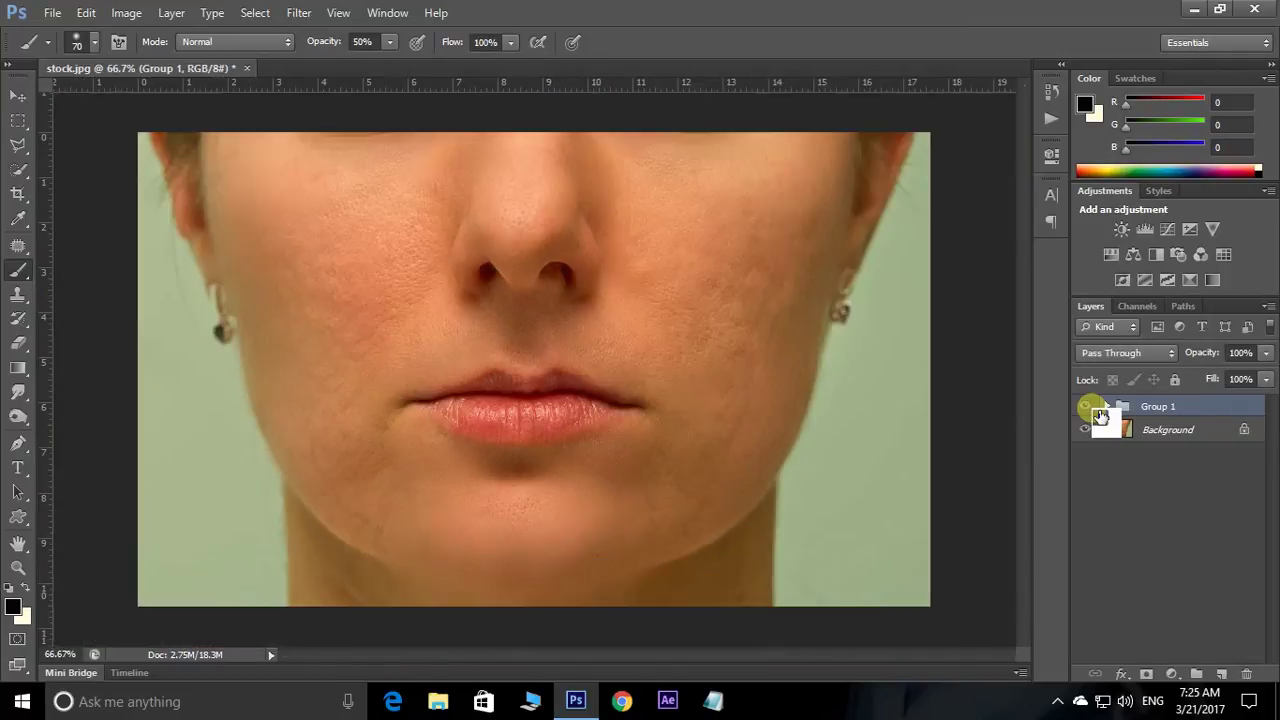
pyautogui.click(1096, 410)
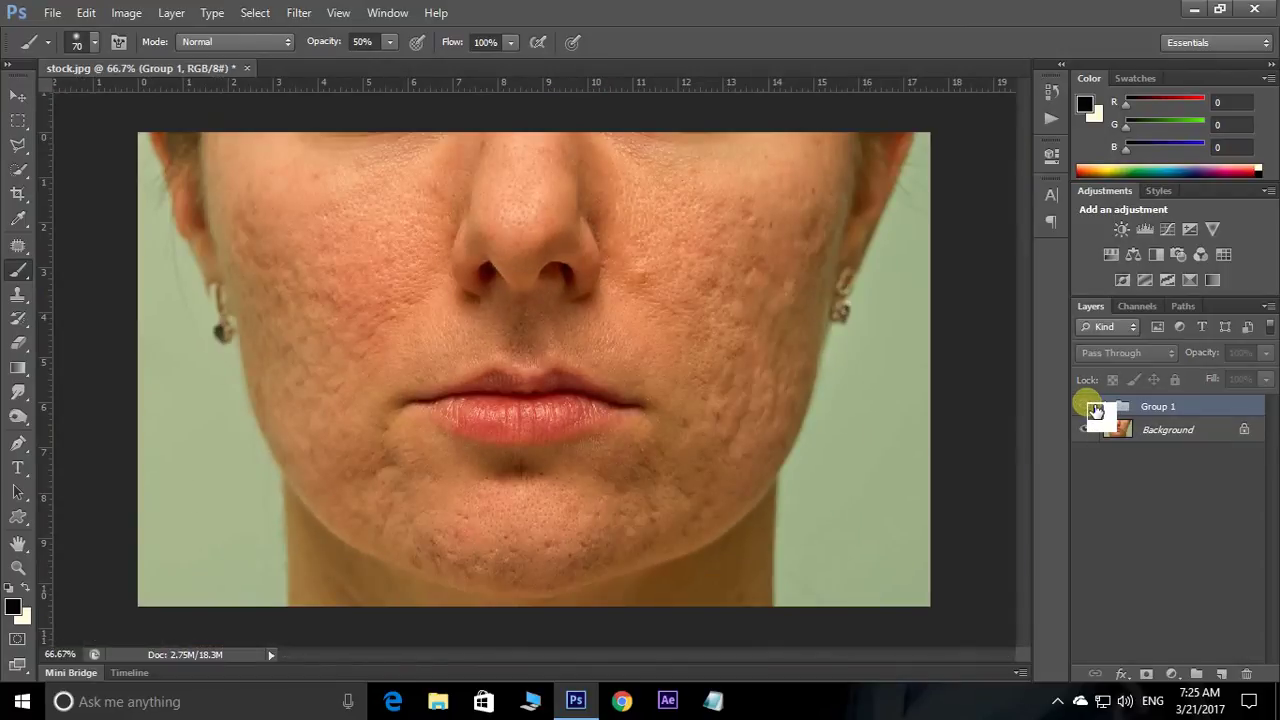
pyautogui.click(1090, 407)
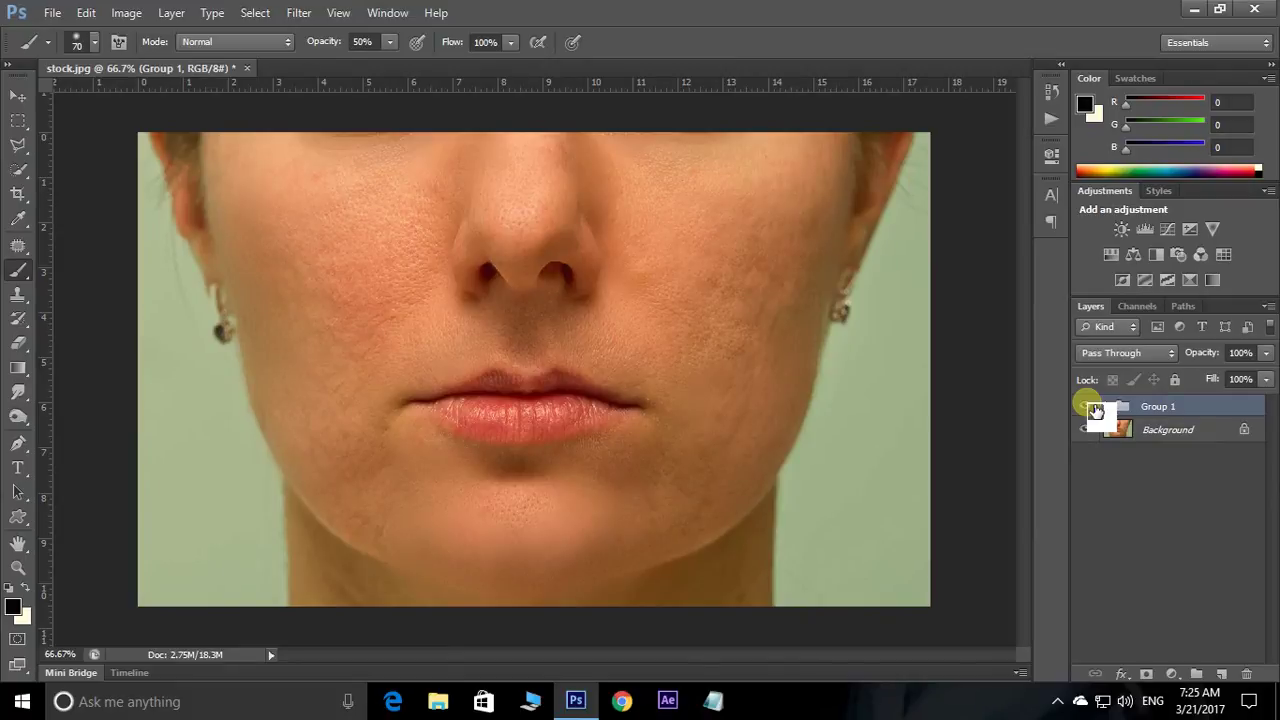
pyautogui.click(1096, 408)
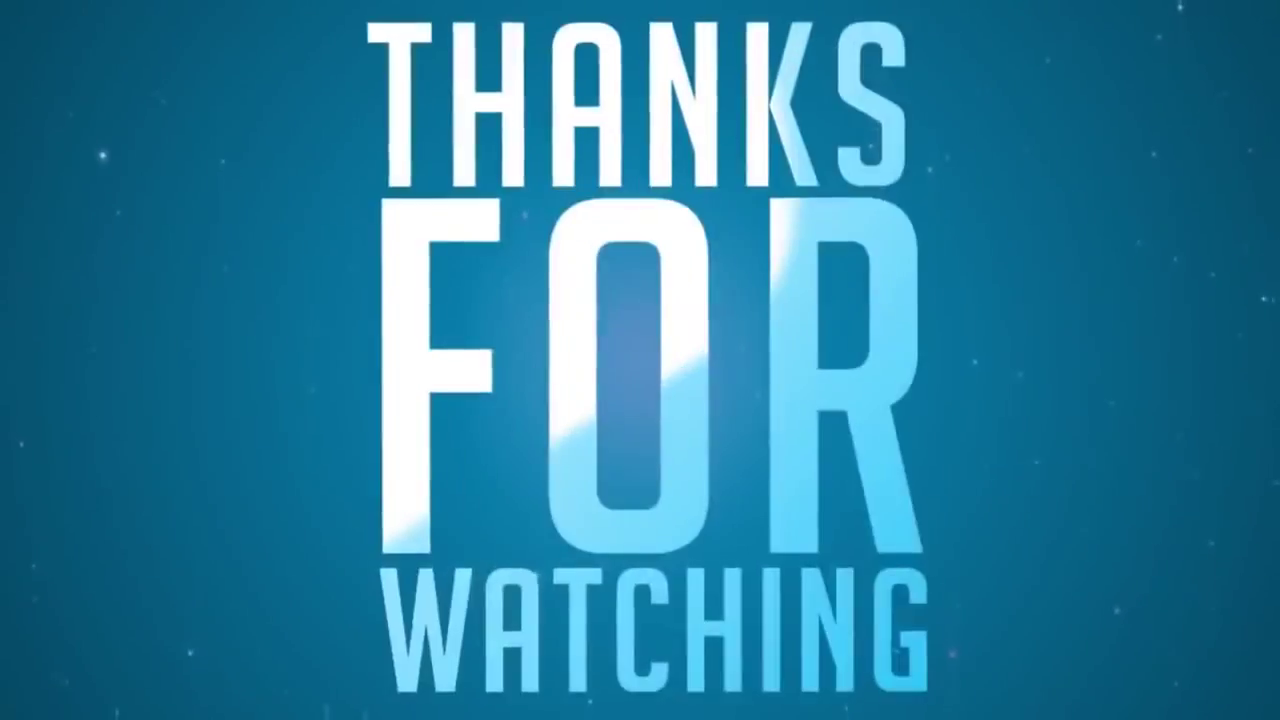